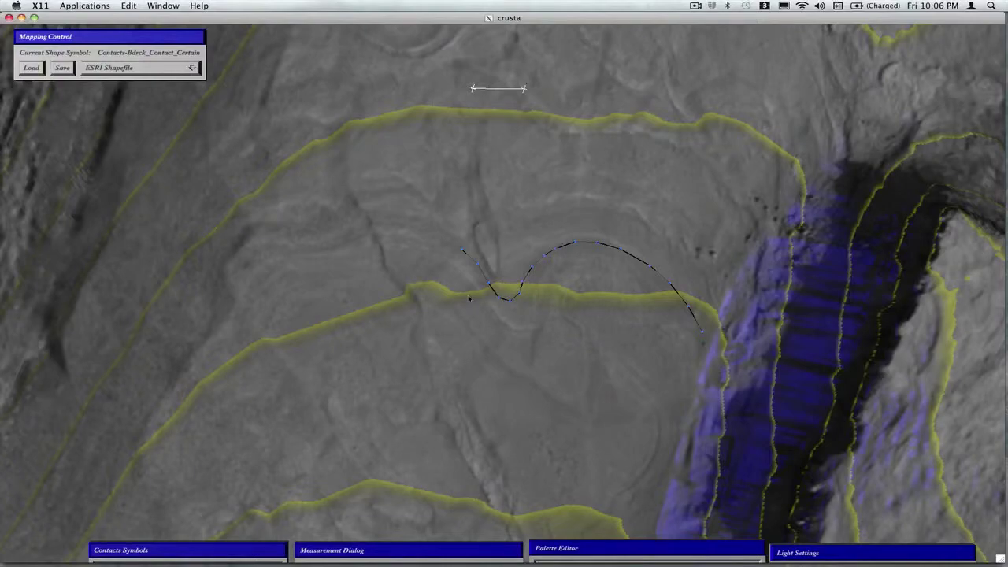
- Examine the whole crater and its image coverage, and return to the mapped contact line
{"action": "scroll", "coordinate": [470, 300], "scroll_direction": "down", "scroll_amount": 10}
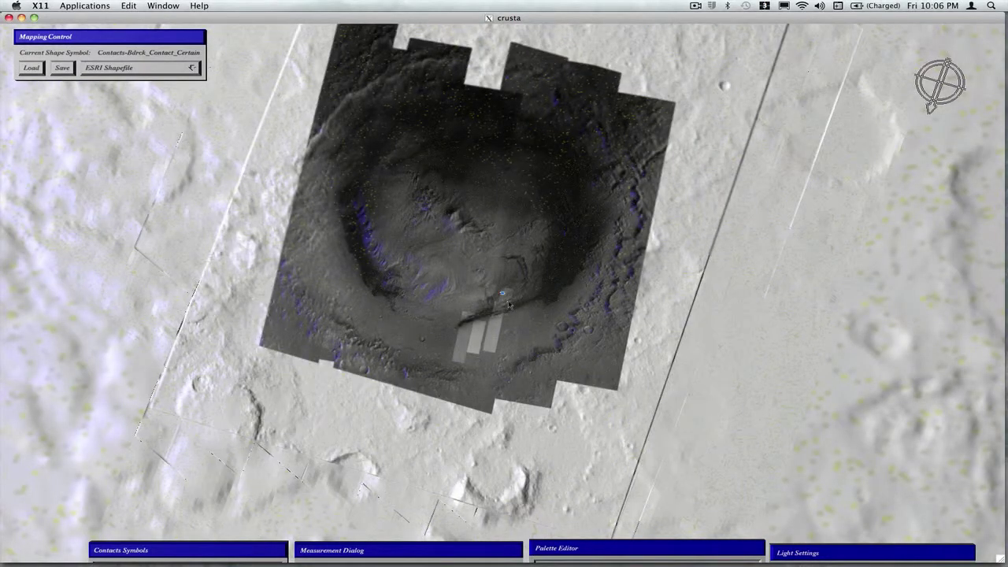
{"action": "scroll", "coordinate": [505, 302], "scroll_direction": "up", "scroll_amount": 8}
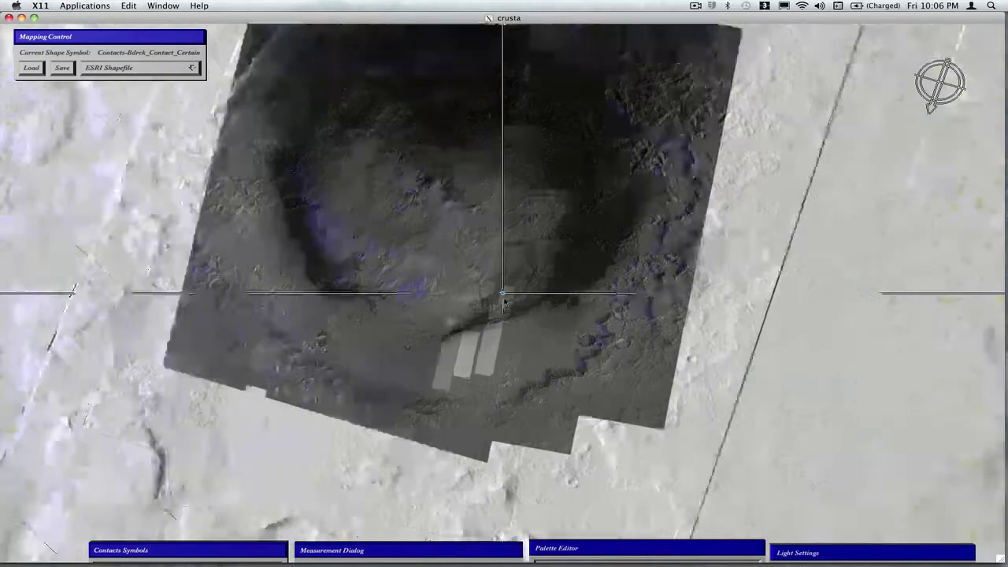
{"action": "scroll", "coordinate": [504, 296], "scroll_direction": "up", "scroll_amount": 5}
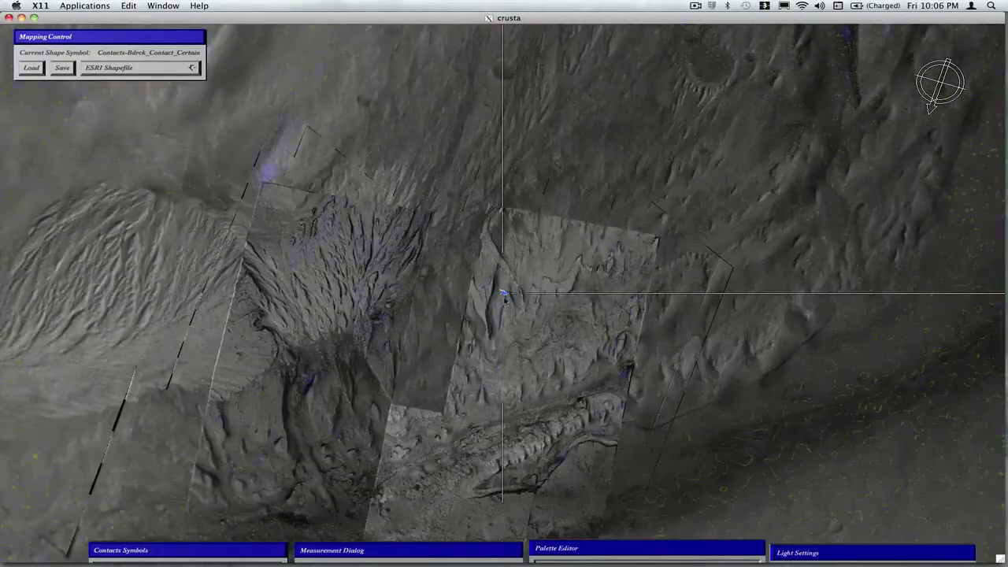
{"action": "scroll", "coordinate": [504, 296], "scroll_direction": "up", "scroll_amount": 5}
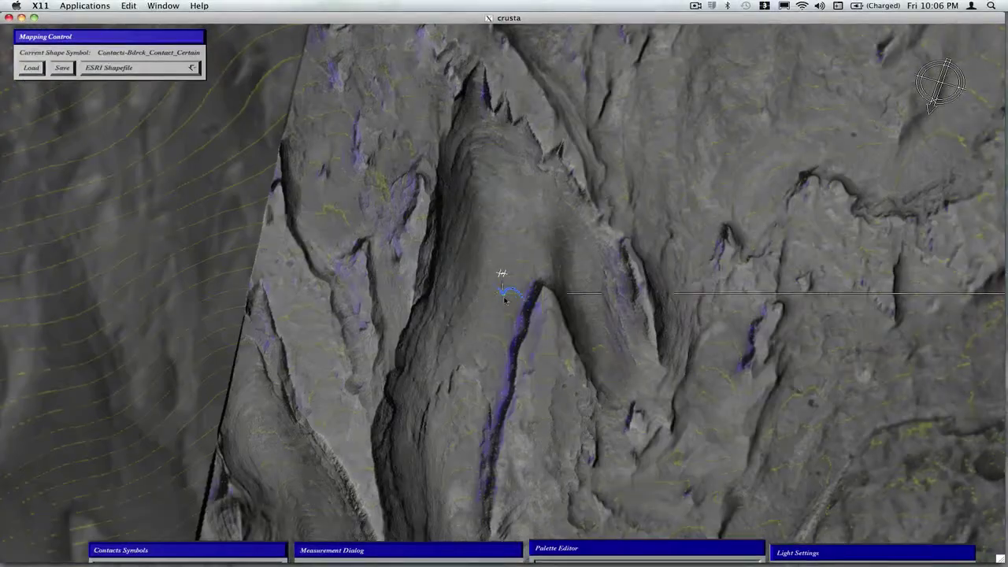
{"action": "scroll", "coordinate": [505, 297], "scroll_direction": "up", "scroll_amount": 5}
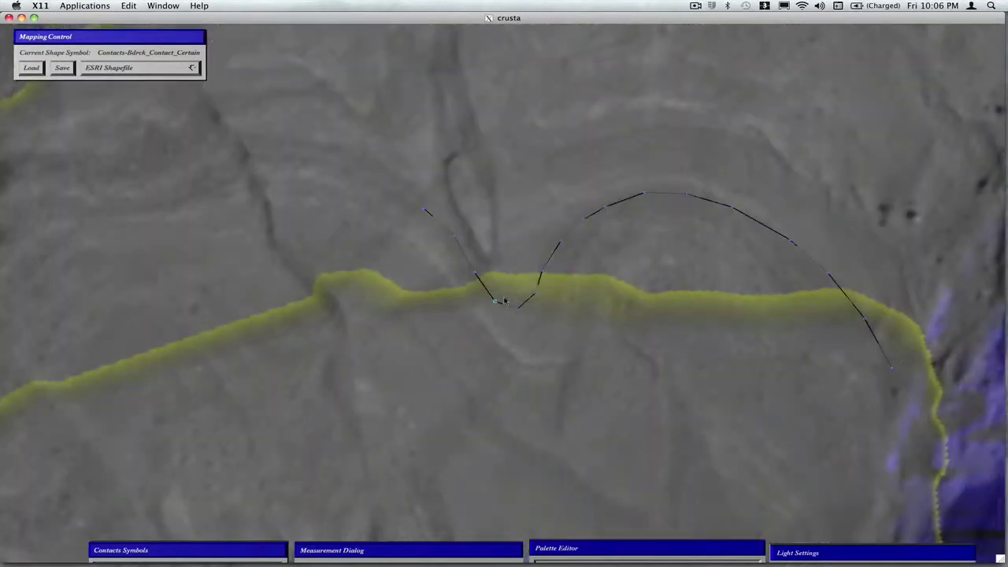
{"action": "scroll", "coordinate": [506, 298], "scroll_direction": "down", "scroll_amount": 3}
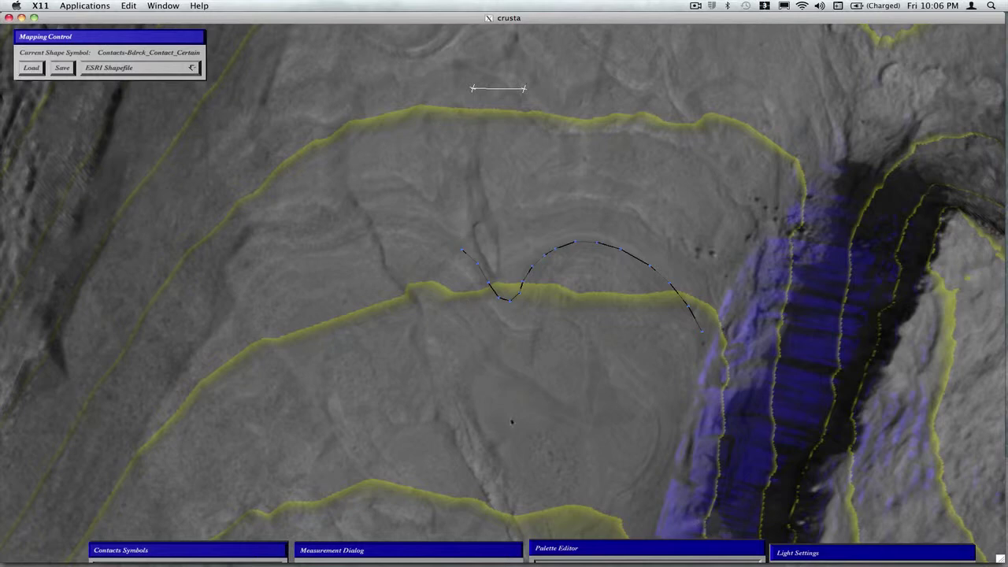
- Adjust the sun light source angle until the terrain around the contact line is brightly lit, and put the light settings away
{"action": "left_click_drag", "start_coordinate": [521, 417], "coordinate": [532, 258]}
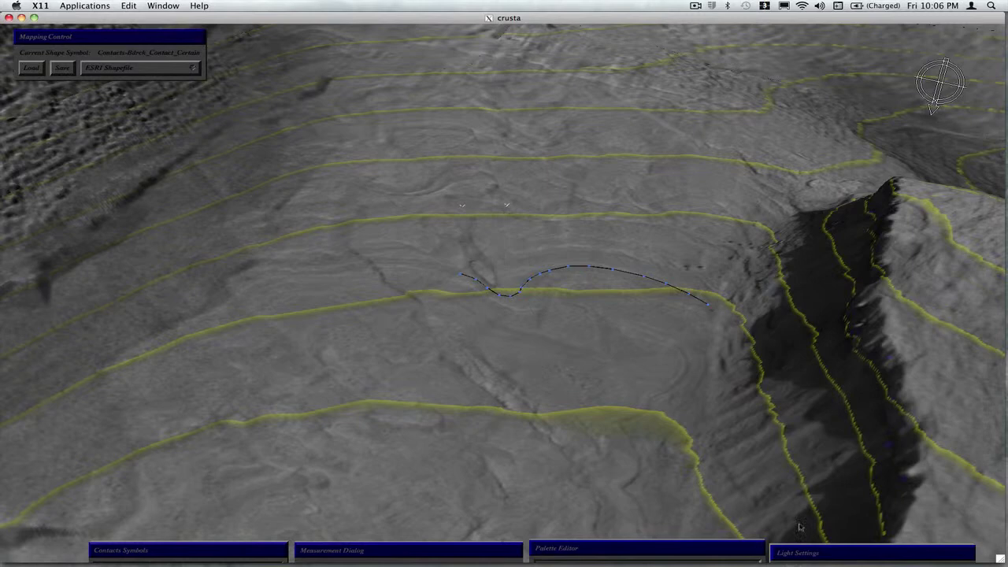
{"action": "left_click_drag", "start_coordinate": [822, 553], "coordinate": [811, 449]}
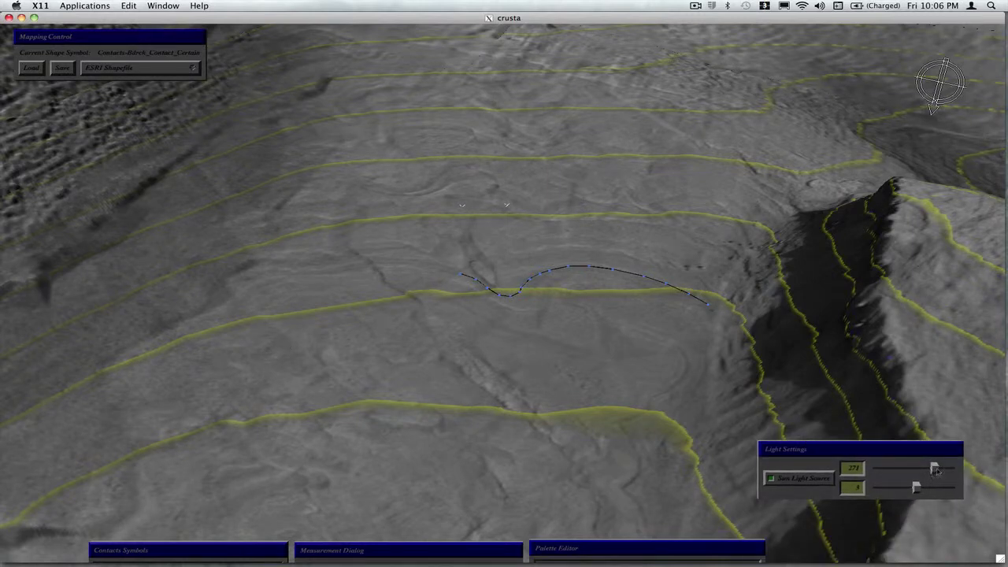
{"action": "mouse_move", "coordinate": [935, 469]}
{"action": "left_mouse_down"}
{"action": "mouse_move", "coordinate": [919, 471]}
{"action": "mouse_move", "coordinate": [930, 469]}
{"action": "left_mouse_up"}
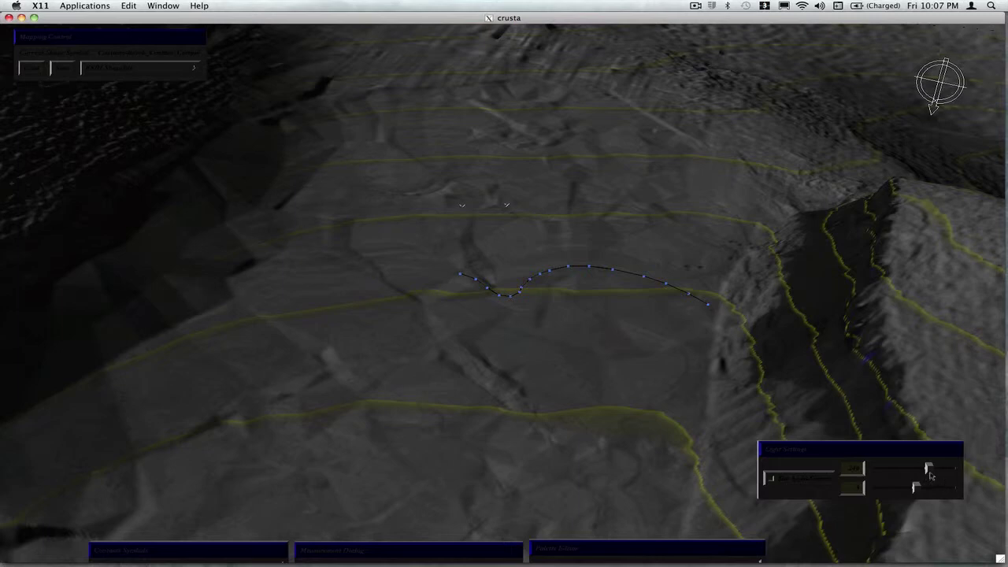
{"action": "mouse_move", "coordinate": [931, 475]}
{"action": "left_mouse_down"}
{"action": "mouse_move", "coordinate": [942, 472]}
{"action": "mouse_move", "coordinate": [928, 470]}
{"action": "left_mouse_up"}
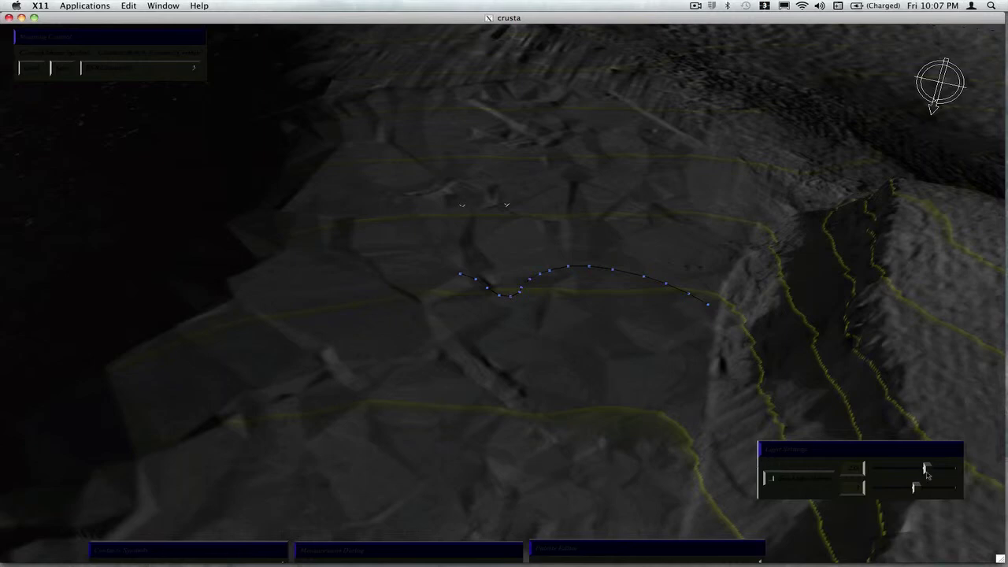
{"action": "left_click_drag", "start_coordinate": [927, 470], "coordinate": [949, 469]}
{"action": "left_click_drag", "start_coordinate": [916, 513], "coordinate": [918, 533]}
{"action": "left_click_drag", "start_coordinate": [874, 451], "coordinate": [885, 552]}
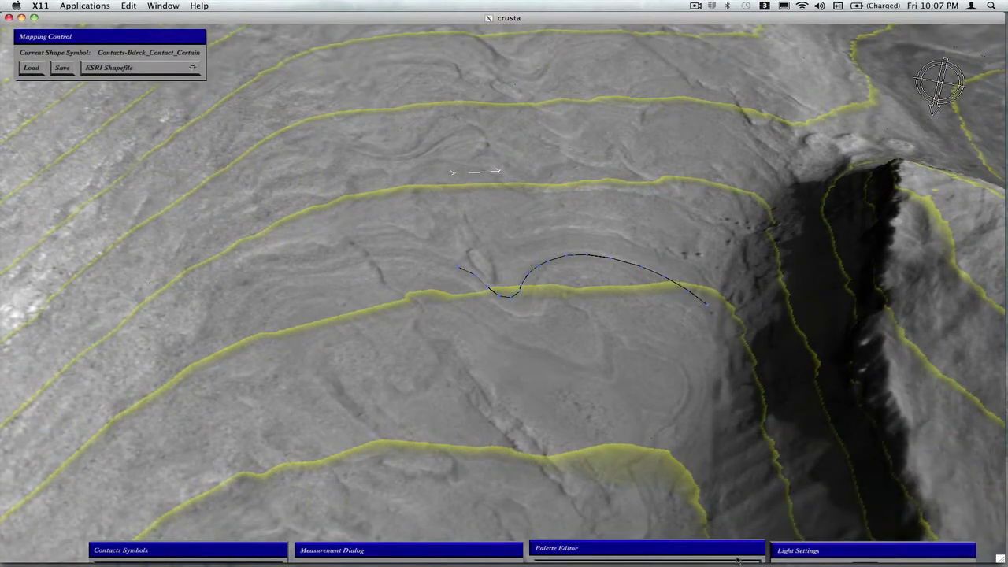
- Hide the yellow elevation contours by lowering the palette's maximum control point to zero opacity, and put the palette away
{"action": "left_click_drag", "start_coordinate": [727, 549], "coordinate": [714, 453]}
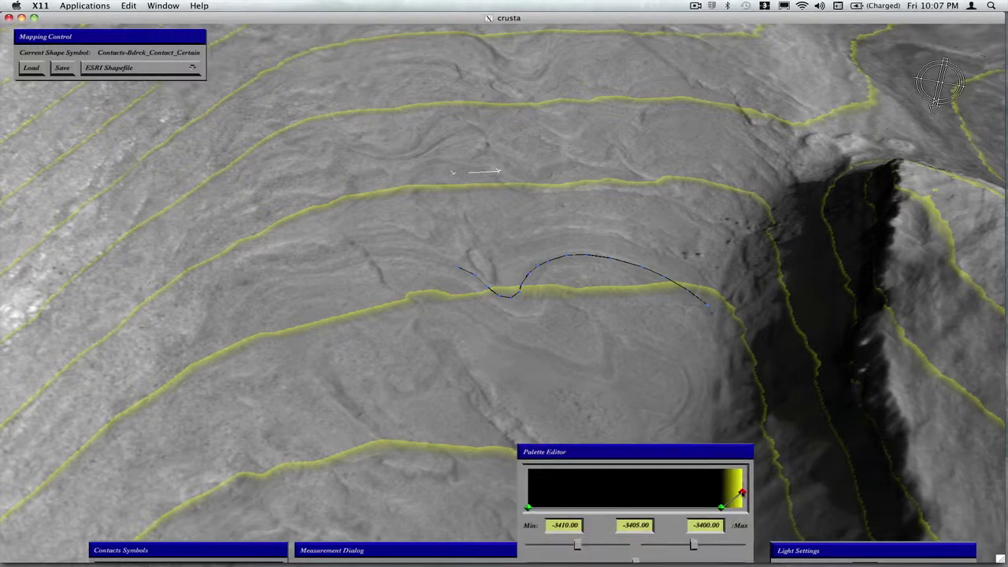
{"action": "left_click_drag", "start_coordinate": [742, 493], "coordinate": [743, 509]}
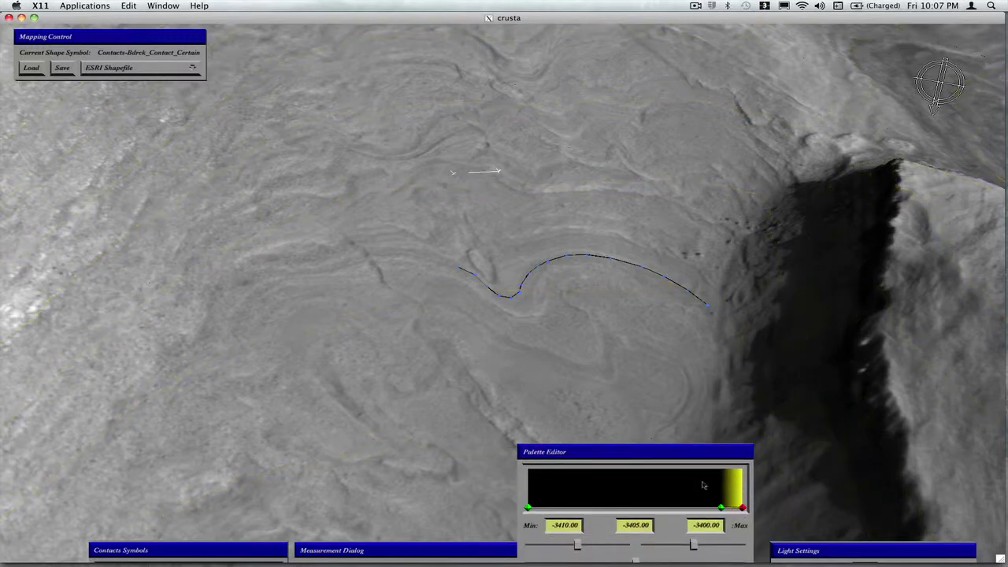
{"action": "left_click", "coordinate": [681, 508]}
{"action": "left_click_drag", "start_coordinate": [664, 461], "coordinate": [675, 560]}
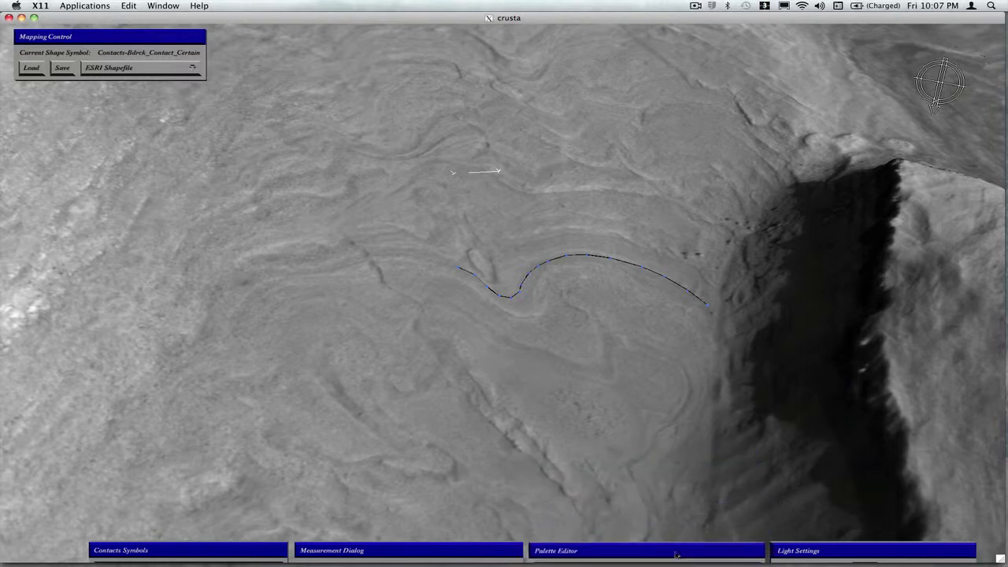
- Extend the existing bedrock contact line from its free end along the layer up to the dark fracture
{"action": "scroll", "coordinate": [521, 318], "scroll_direction": "up", "scroll_amount": 5}
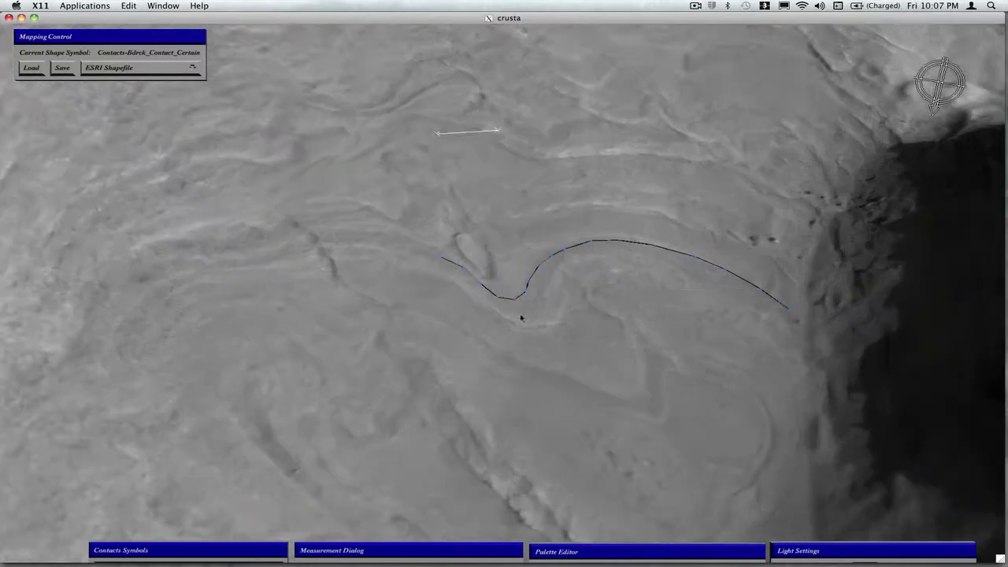
{"action": "scroll", "coordinate": [521, 318], "scroll_direction": "up", "scroll_amount": 2}
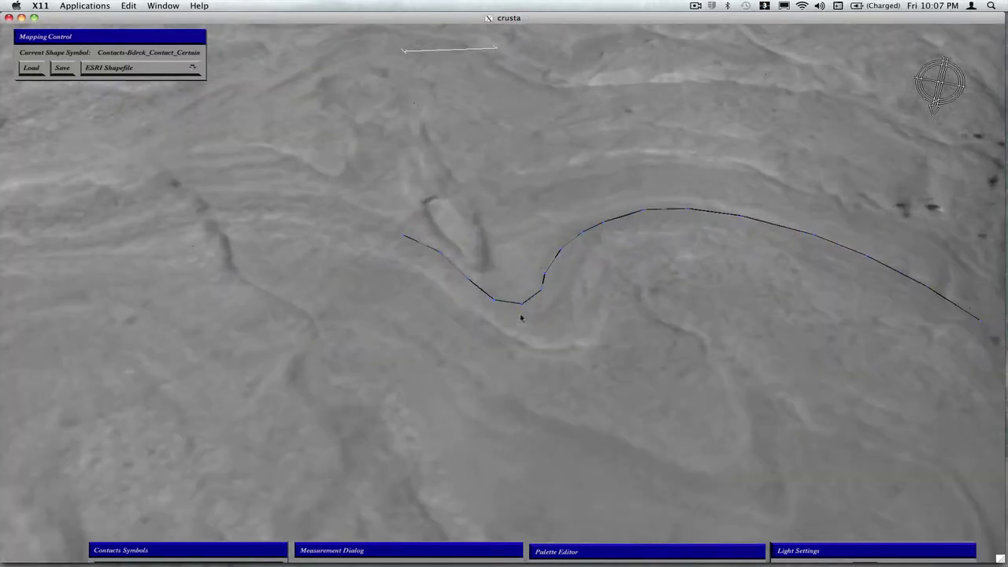
{"action": "left_click_drag", "start_coordinate": [302, 237], "coordinate": [521, 331]}
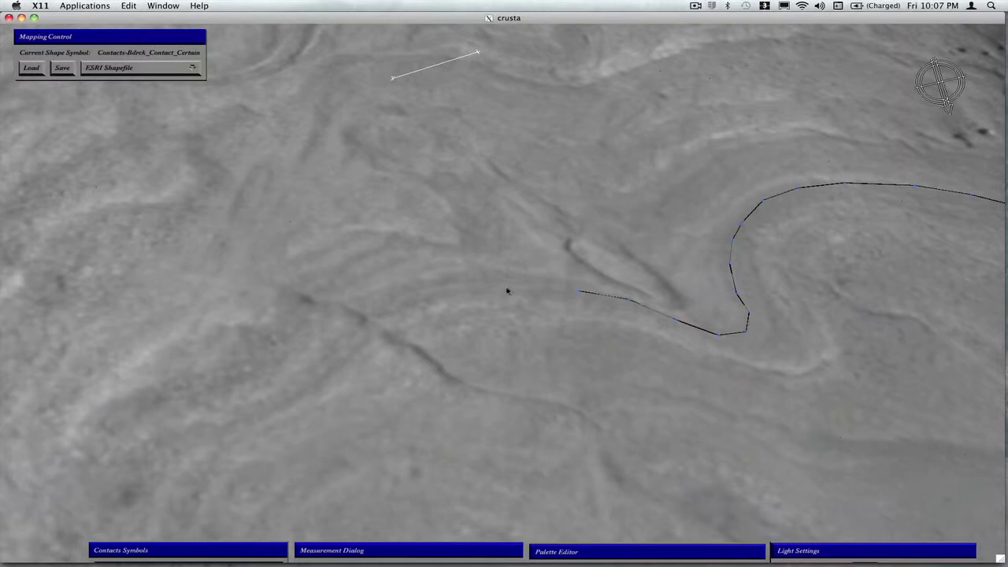
{"action": "left_click", "coordinate": [506, 290]}
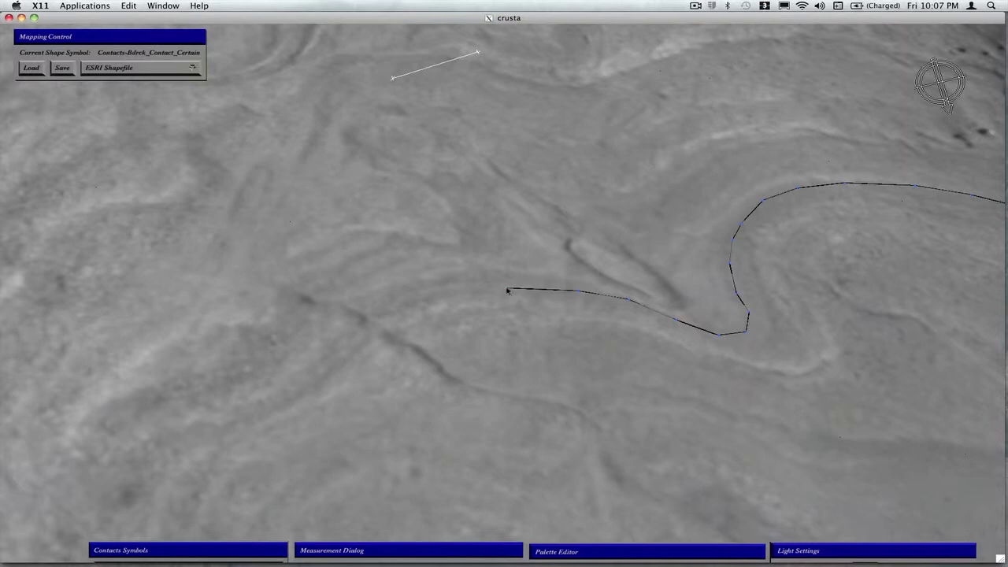
{"action": "left_click", "coordinate": [437, 293]}
{"action": "left_click", "coordinate": [400, 306]}
{"action": "left_click", "coordinate": [374, 320]}
{"action": "left_click_drag", "start_coordinate": [363, 385], "coordinate": [386, 368]}
{"action": "middle_click_drag", "start_coordinate": [386, 369], "coordinate": [540, 302]}
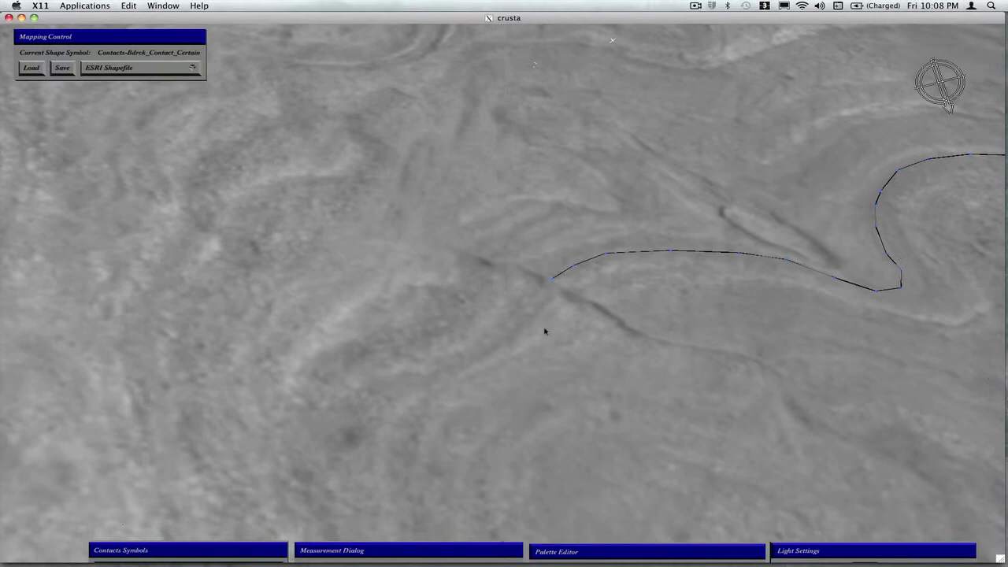
- Continue the contact line across the dark fracture and along the layer on its far side
{"action": "middle_click_drag", "start_coordinate": [575, 397], "coordinate": [604, 479]}
{"action": "middle_click_drag", "start_coordinate": [585, 331], "coordinate": [406, 326]}
{"action": "middle_click_drag", "start_coordinate": [556, 405], "coordinate": [510, 405]}
{"action": "scroll", "coordinate": [601, 408], "scroll_direction": "down", "scroll_amount": 3}
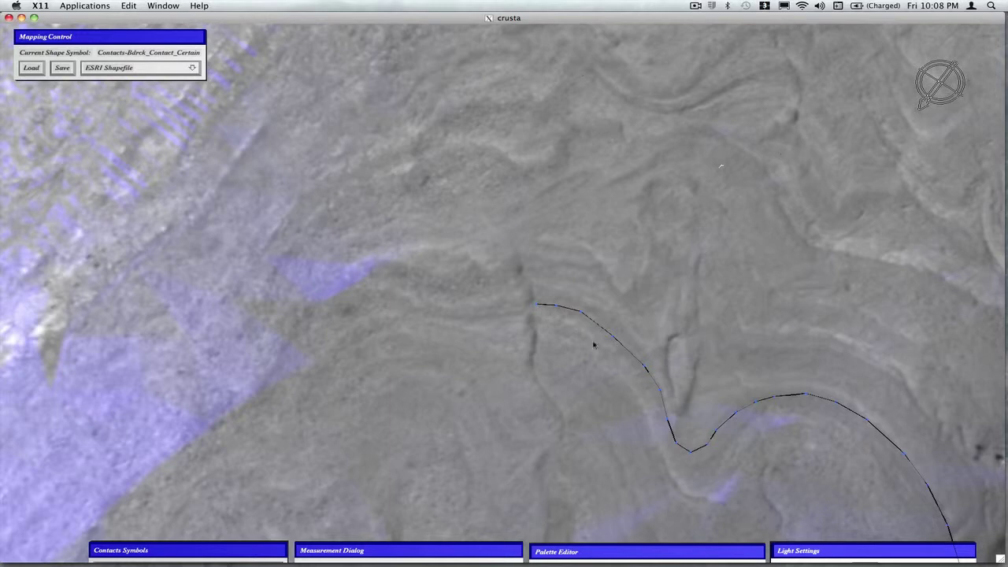
{"action": "left_click", "coordinate": [535, 306]}
{"action": "left_click", "coordinate": [427, 318]}
{"action": "left_click_drag", "start_coordinate": [383, 359], "coordinate": [354, 316]}
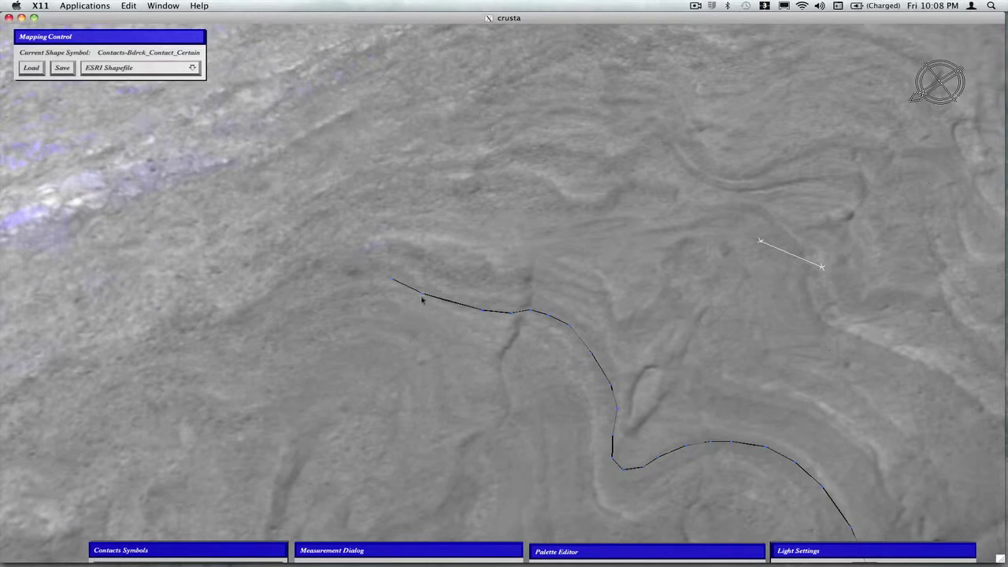
- Remove the last two points beyond the fracture from the contact line and deselect the line
{"action": "left_click", "coordinate": [392, 284]}
{"action": "right_click", "coordinate": [392, 285]}
{"action": "left_click", "coordinate": [426, 296]}
{"action": "left_click", "coordinate": [421, 297]}
{"action": "left_click_drag", "start_coordinate": [553, 453], "coordinate": [556, 463]}
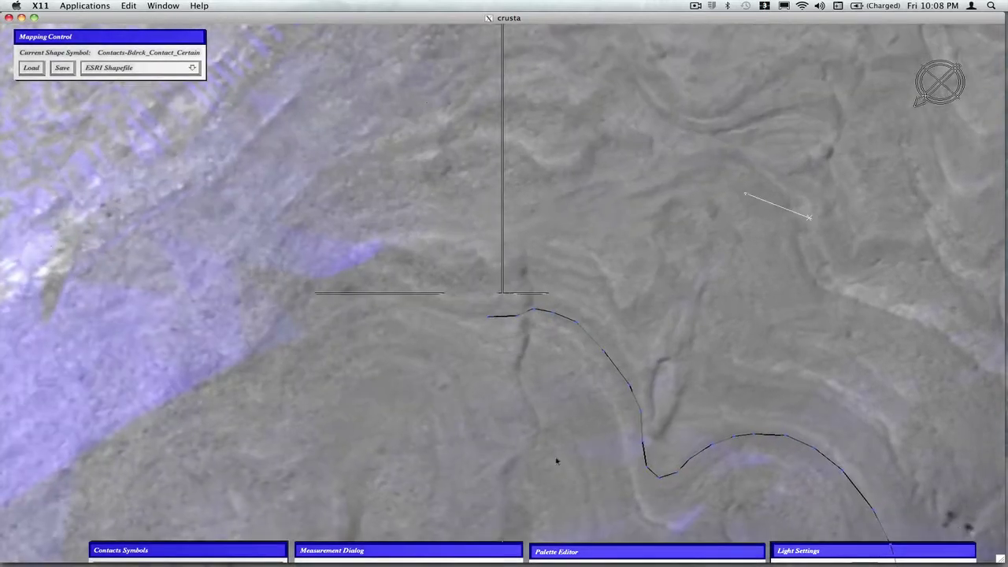
{"action": "scroll", "coordinate": [607, 464], "scroll_direction": "down", "scroll_amount": 5}
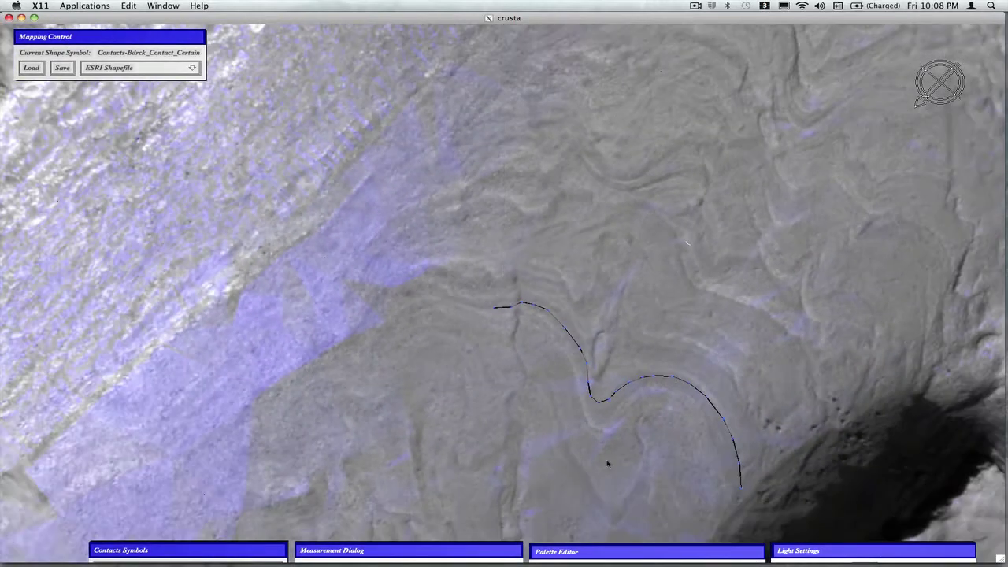
{"action": "left_click", "coordinate": [483, 349]}
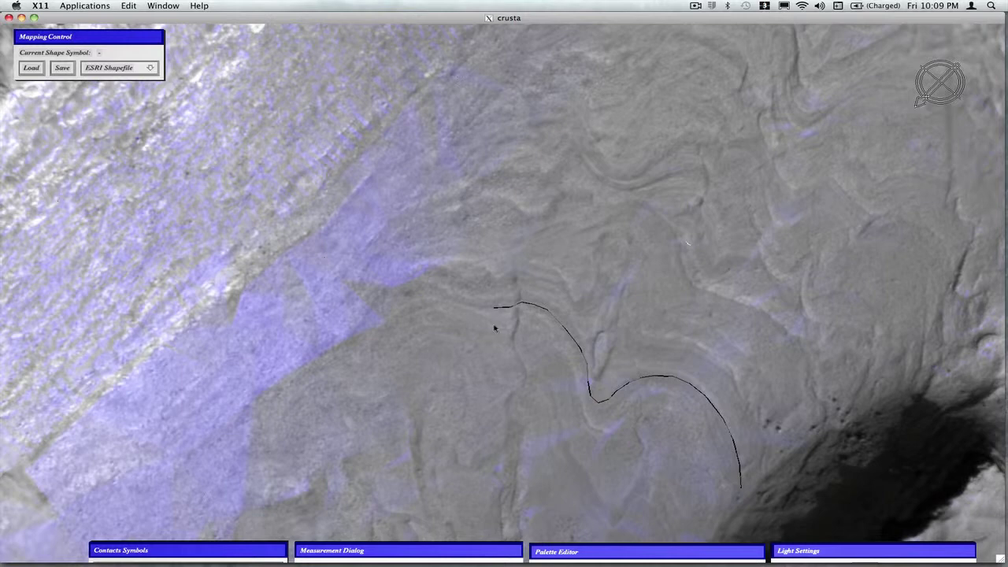
- Start a second Bdrck_Contact_Certain line along the next layer inside the first, tracing across the fracture to the fold's trough
{"action": "left_click", "coordinate": [495, 328]}
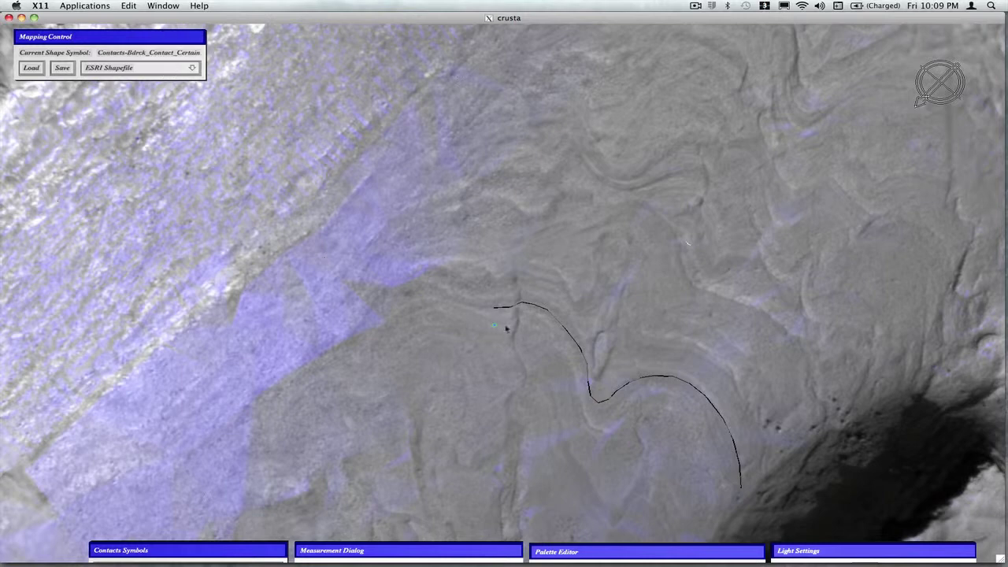
{"action": "left_click", "coordinate": [515, 321]}
{"action": "left_click", "coordinate": [532, 322]}
{"action": "left_click", "coordinate": [550, 337]}
{"action": "scroll", "coordinate": [577, 378], "scroll_direction": "up", "scroll_amount": 5}
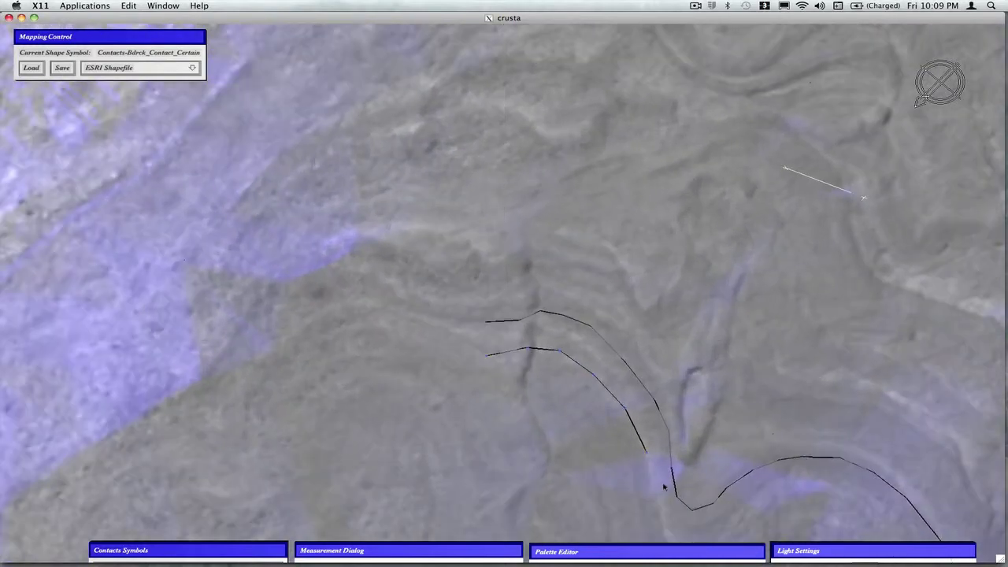
{"action": "left_click_drag", "start_coordinate": [664, 487], "coordinate": [558, 215]}
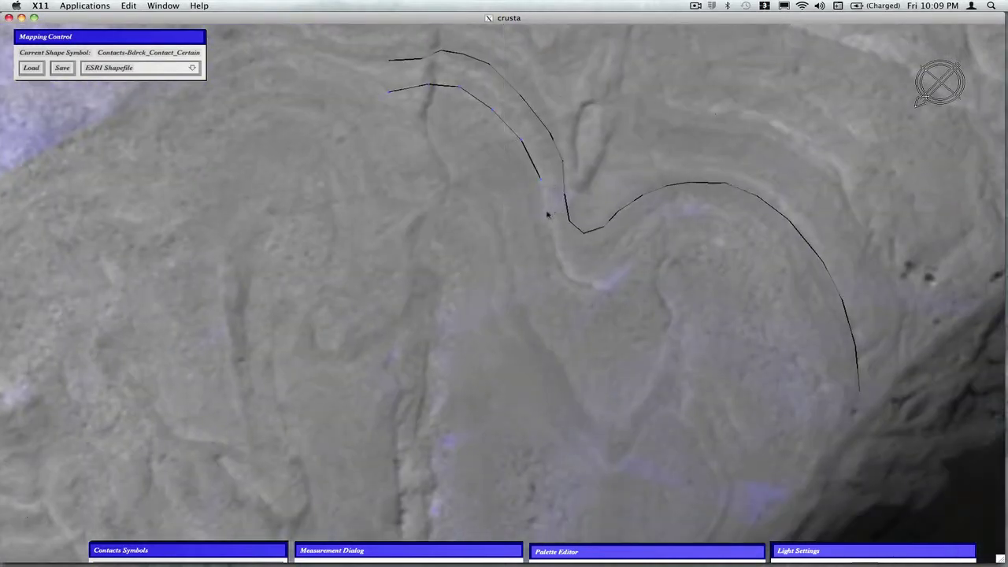
{"action": "left_click", "coordinate": [557, 252]}
{"action": "left_click", "coordinate": [570, 279]}
- Continue the second contact line around the tight bend and partway along the fold's arch, and deselect it
{"action": "left_click_drag", "start_coordinate": [638, 257], "coordinate": [767, 255]}
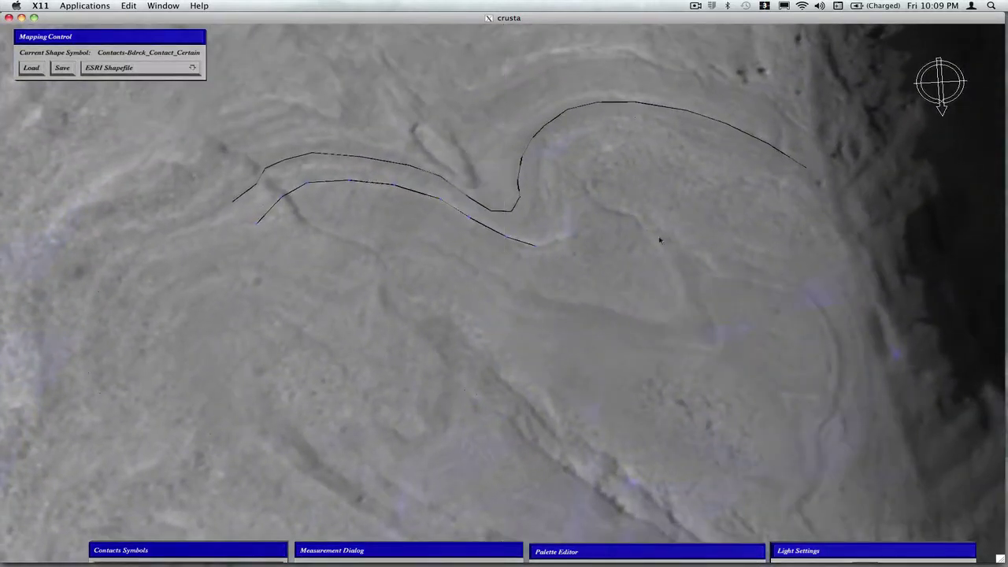
{"action": "left_click", "coordinate": [562, 224]}
{"action": "left_click", "coordinate": [560, 187]}
{"action": "left_click", "coordinate": [564, 151]}
{"action": "left_click", "coordinate": [636, 136]}
{"action": "left_click", "coordinate": [666, 143]}
{"action": "left_click_drag", "start_coordinate": [719, 245], "coordinate": [687, 161]}
{"action": "mouse_move", "coordinate": [538, 177]}
{"action": "left_mouse_down"}
{"action": "mouse_move", "coordinate": [441, 228]}
{"action": "mouse_move", "coordinate": [473, 292]}
{"action": "mouse_move", "coordinate": [489, 299]}
{"action": "left_mouse_up"}
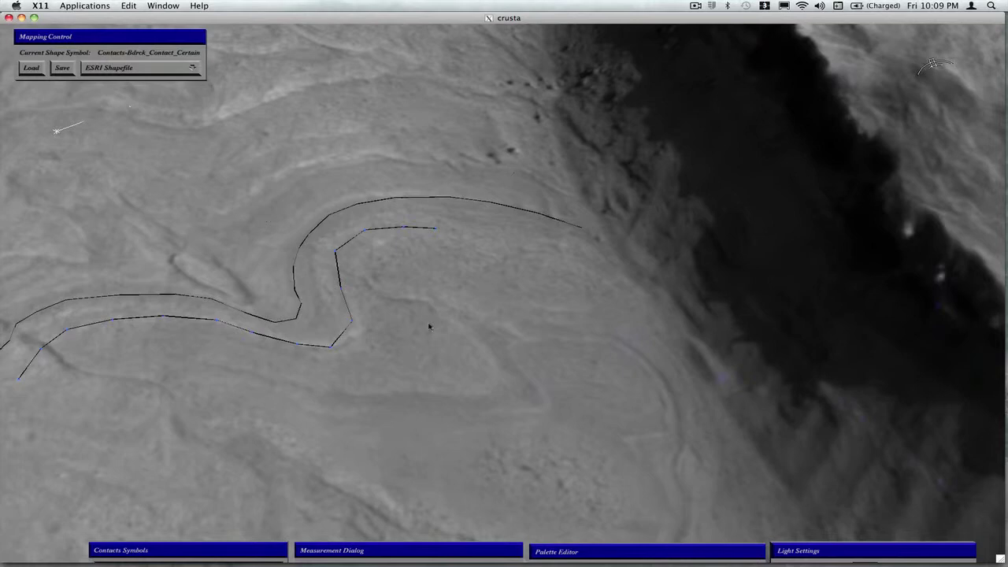
{"action": "left_click", "coordinate": [429, 326]}
{"action": "left_click_drag", "start_coordinate": [446, 399], "coordinate": [437, 352]}
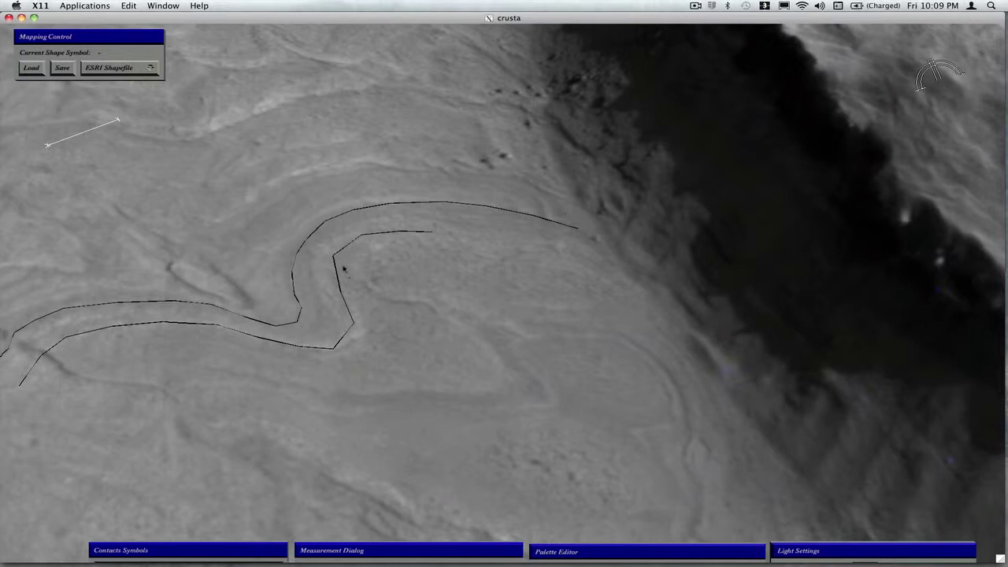
- Reposition the second contact line's points around the upper bend to follow the layer more smoothly, and deselect the line
{"action": "left_click", "coordinate": [341, 267]}
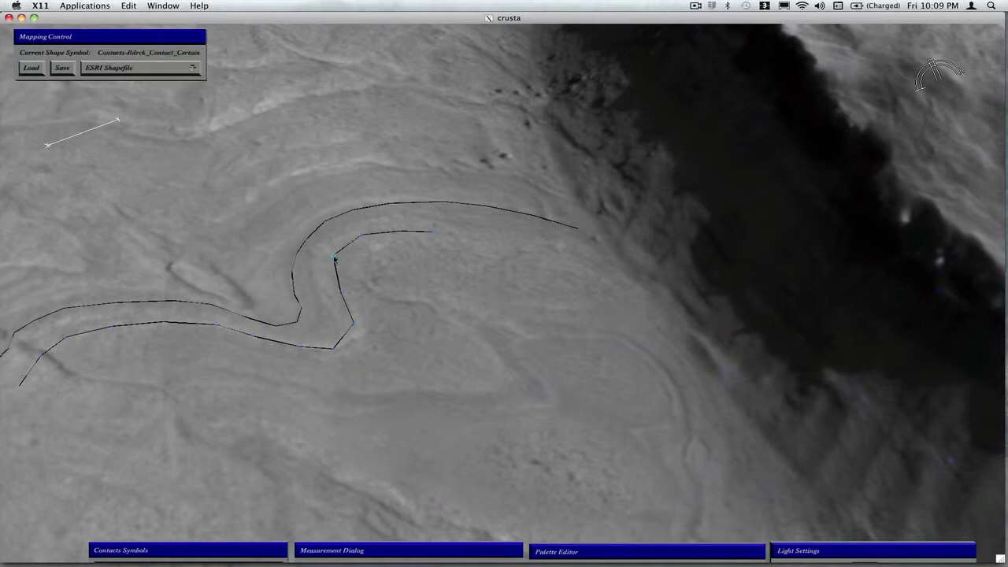
{"action": "left_click_drag", "start_coordinate": [335, 258], "coordinate": [333, 269]}
{"action": "left_click_drag", "start_coordinate": [361, 235], "coordinate": [337, 251]}
{"action": "left_click", "coordinate": [394, 240]}
{"action": "left_click_drag", "start_coordinate": [400, 236], "coordinate": [366, 236]}
{"action": "left_click_drag", "start_coordinate": [430, 232], "coordinate": [496, 344]}
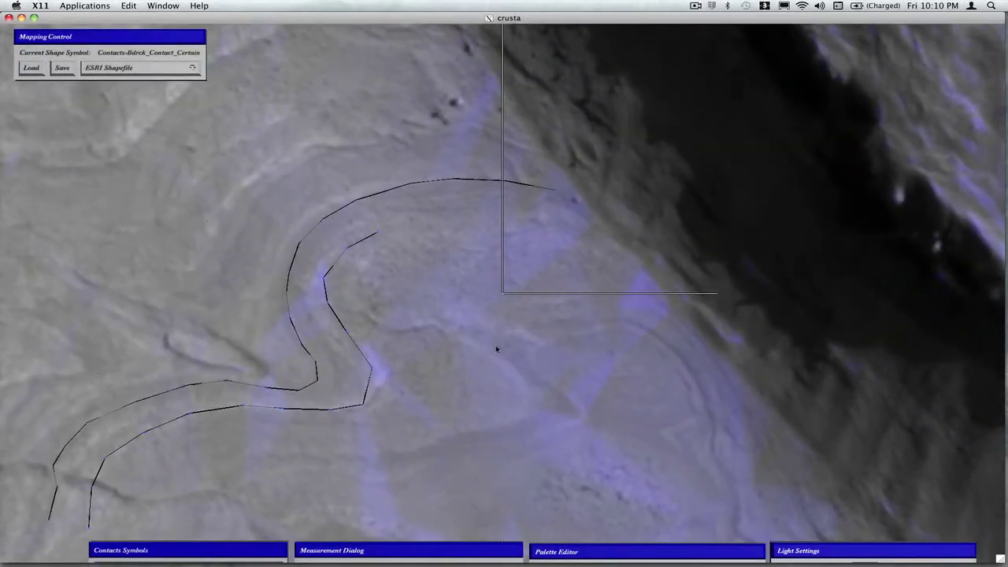
{"action": "left_click", "coordinate": [409, 376]}
- Start a third Bdrck_Contact_Certain line on the layer inside the second line, tracing it from the fracture to the next tight bend
{"action": "left_click_drag", "start_coordinate": [506, 442], "coordinate": [444, 246]}
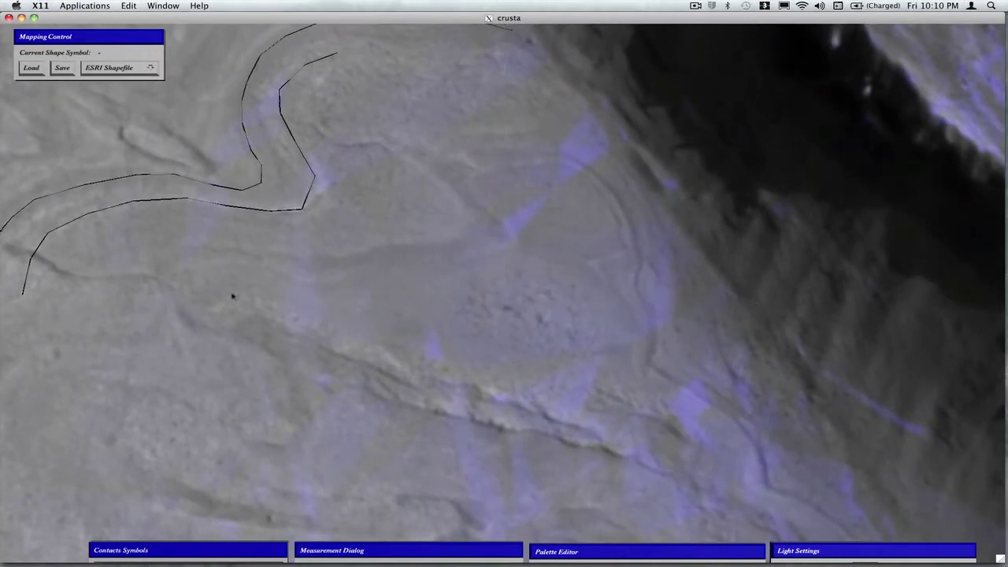
{"action": "left_click", "coordinate": [172, 281]}
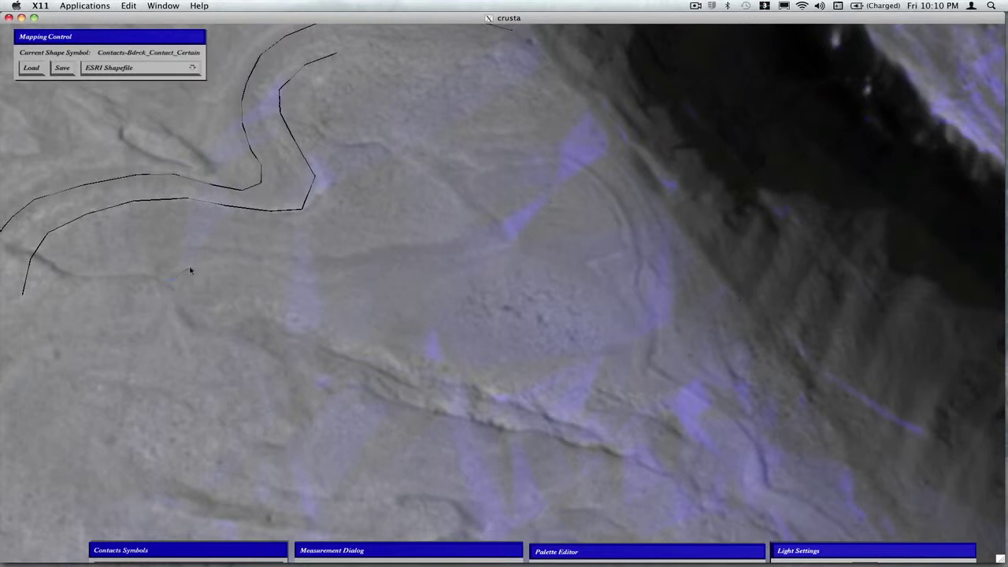
{"action": "left_click", "coordinate": [189, 270]}
{"action": "left_click", "coordinate": [227, 265]}
{"action": "left_click", "coordinate": [267, 270]}
{"action": "left_click", "coordinate": [334, 284]}
{"action": "left_click", "coordinate": [358, 269]}
{"action": "left_click", "coordinate": [399, 260]}
{"action": "left_click", "coordinate": [434, 258]}
{"action": "left_click", "coordinate": [475, 254]}
{"action": "left_click", "coordinate": [507, 249]}
{"action": "left_click", "coordinate": [515, 239]}
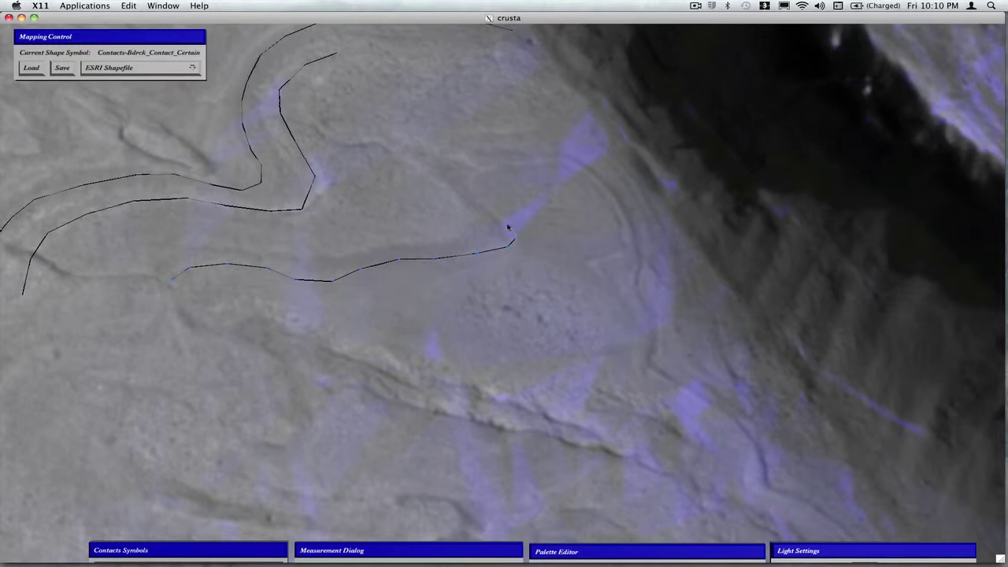
- Continue the third contact line back around the tight bend and up onto the crest of the inner fold's arch
{"action": "left_click", "coordinate": [507, 225]}
{"action": "left_click", "coordinate": [486, 207]}
{"action": "left_click", "coordinate": [470, 187]}
{"action": "left_click", "coordinate": [489, 181]}
{"action": "left_click_drag", "start_coordinate": [489, 180], "coordinate": [484, 169]}
{"action": "left_click", "coordinate": [507, 164]}
{"action": "left_click", "coordinate": [546, 162]}
{"action": "left_click", "coordinate": [578, 170]}
- Trace the third contact line down the far limb of the arch and around the small hook at its base
{"action": "left_click", "coordinate": [596, 188]}
{"action": "left_click", "coordinate": [610, 203]}
{"action": "left_click", "coordinate": [620, 220]}
{"action": "left_click", "coordinate": [622, 230]}
{"action": "left_click", "coordinate": [626, 249]}
{"action": "left_click", "coordinate": [615, 258]}
{"action": "left_click", "coordinate": [591, 263]}
{"action": "left_click", "coordinate": [603, 282]}
- Remove the third line's last hook points, place them again from a rotated view to follow the layer, and deselect the line
{"action": "scroll", "coordinate": [597, 314], "scroll_direction": "down", "scroll_amount": 2}
{"action": "left_click_drag", "start_coordinate": [612, 341], "coordinate": [715, 311]}
{"action": "middle_click_drag", "start_coordinate": [543, 241], "coordinate": [500, 308]}
{"action": "left_click_drag", "start_coordinate": [512, 333], "coordinate": [513, 358]}
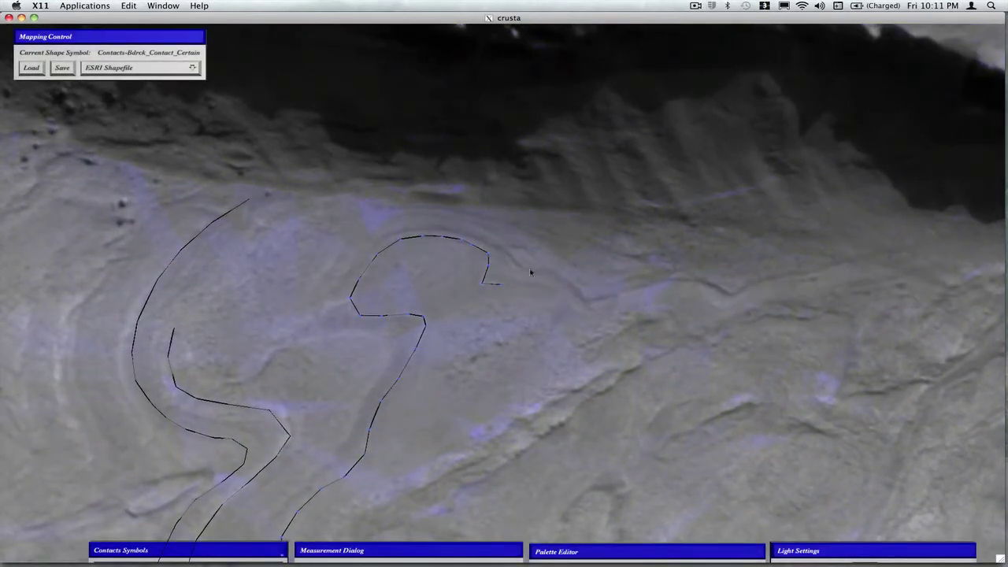
{"action": "left_click", "coordinate": [501, 285]}
{"action": "left_click_drag", "start_coordinate": [504, 290], "coordinate": [485, 287]}
{"action": "left_click", "coordinate": [487, 284]}
{"action": "left_click_drag", "start_coordinate": [511, 324], "coordinate": [646, 299]}
{"action": "middle_click_drag", "start_coordinate": [646, 301], "coordinate": [622, 300]}
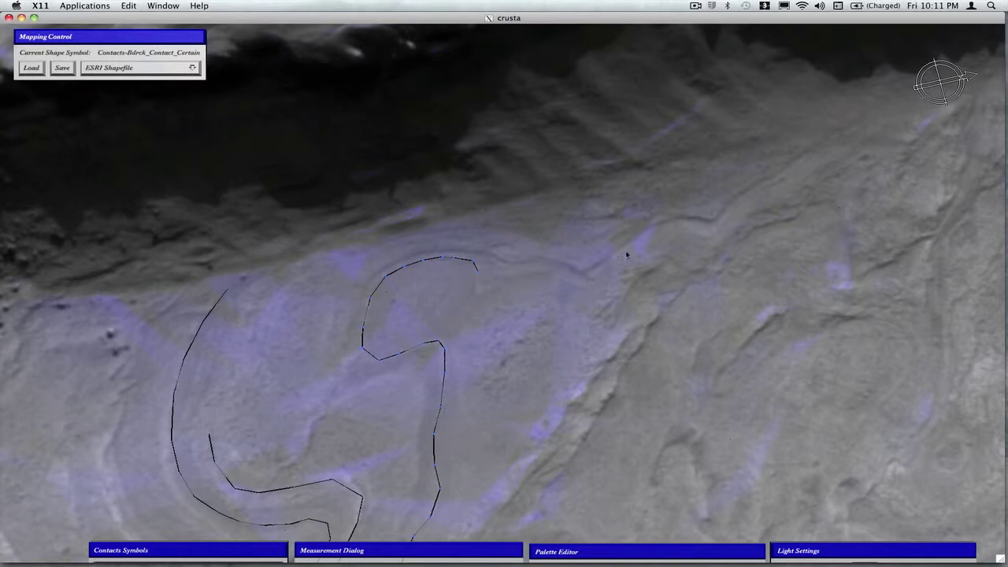
{"action": "left_click", "coordinate": [477, 291]}
{"action": "left_click", "coordinate": [502, 285]}
{"action": "left_click", "coordinate": [327, 304]}
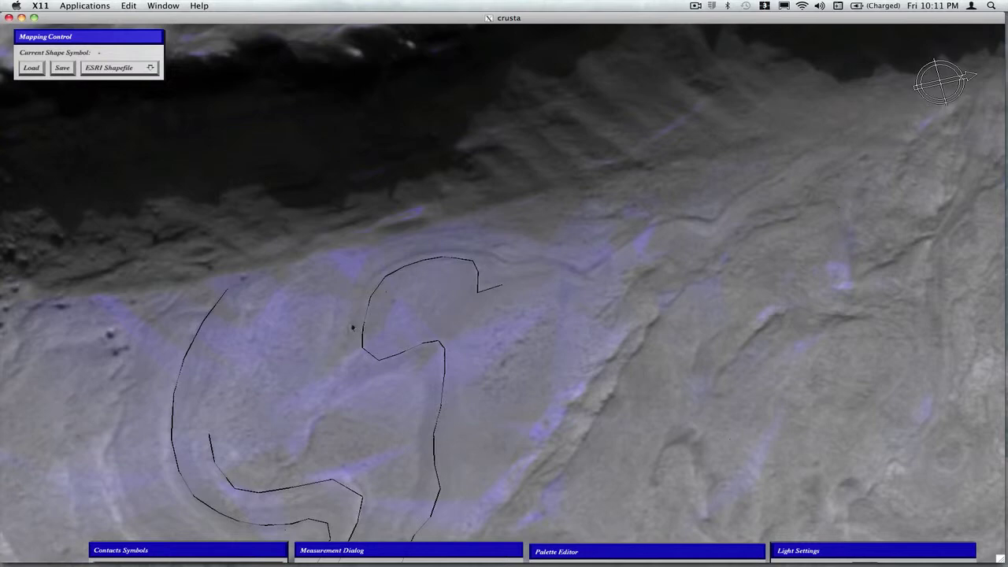
- Trace a fourth contact line along the layer just outside the third line's arch, continuing toward the next bend beyond it
{"action": "left_click", "coordinate": [352, 327]}
{"action": "left_click", "coordinate": [351, 324]}
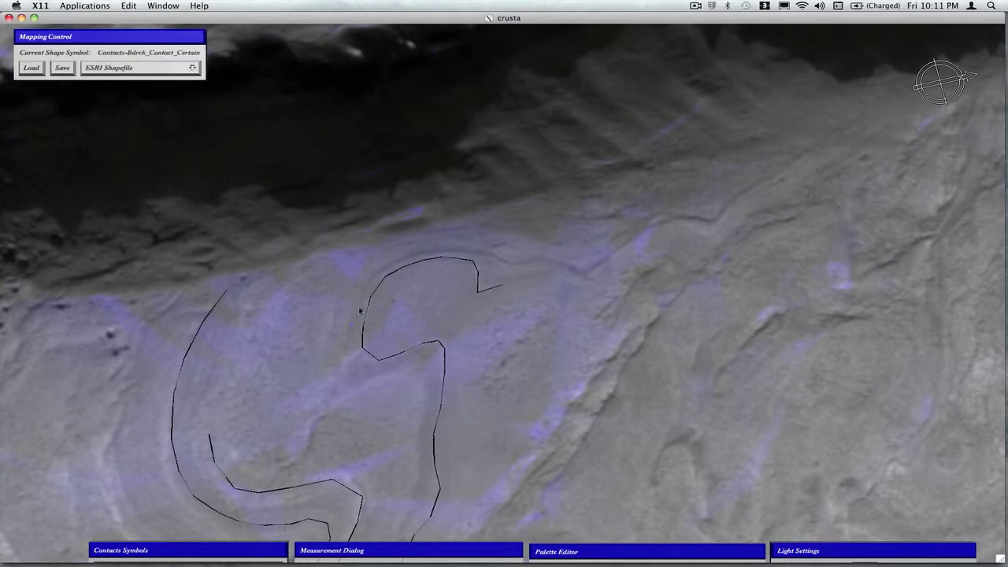
{"action": "left_click_drag", "start_coordinate": [360, 311], "coordinate": [652, 229]}
{"action": "left_click", "coordinate": [654, 229]}
{"action": "left_click", "coordinate": [676, 221]}
{"action": "left_click", "coordinate": [694, 222]}
- Delete the fourth line's end points so it stops before the dark-edged bend, and deselect the line
{"action": "middle_click_drag", "start_coordinate": [701, 267], "coordinate": [670, 195]}
{"action": "middle_click_drag", "start_coordinate": [625, 306], "coordinate": [512, 292]}
{"action": "middle_click_drag", "start_coordinate": [603, 318], "coordinate": [448, 393]}
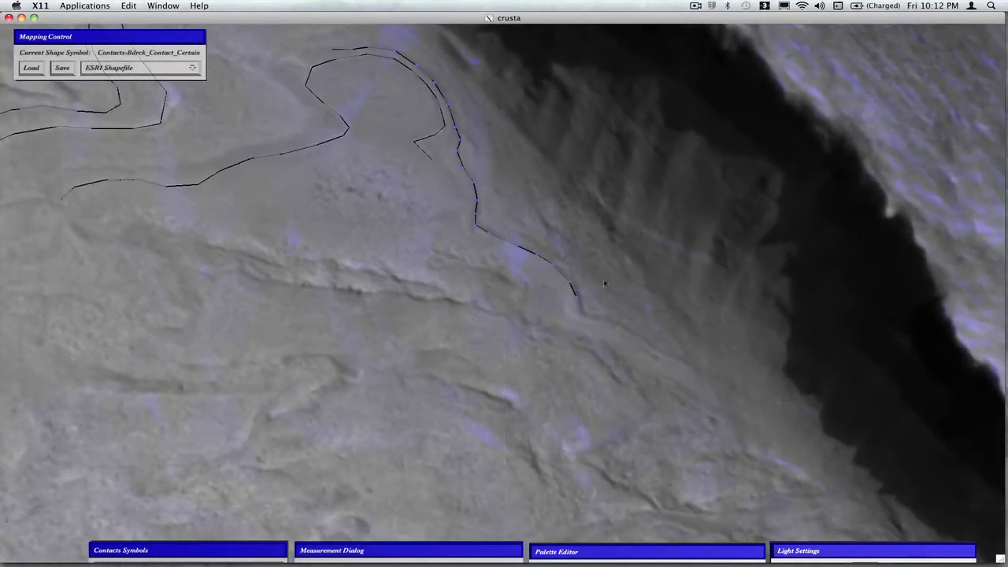
{"action": "middle_click_drag", "start_coordinate": [610, 270], "coordinate": [447, 225]}
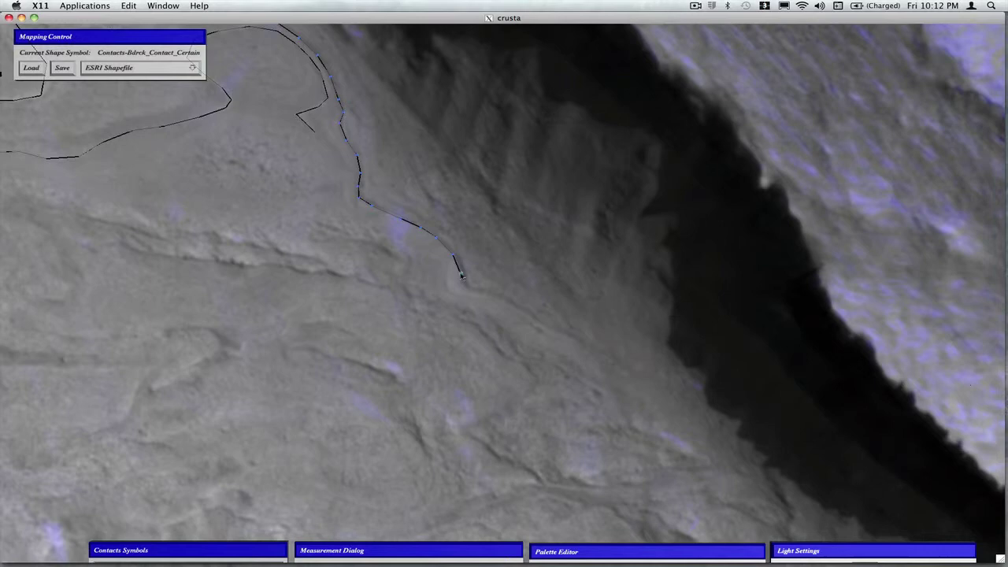
{"action": "key", "text": "Delete"}
{"action": "left_click", "coordinate": [433, 239]}
{"action": "left_click_drag", "start_coordinate": [431, 348], "coordinate": [469, 353]}
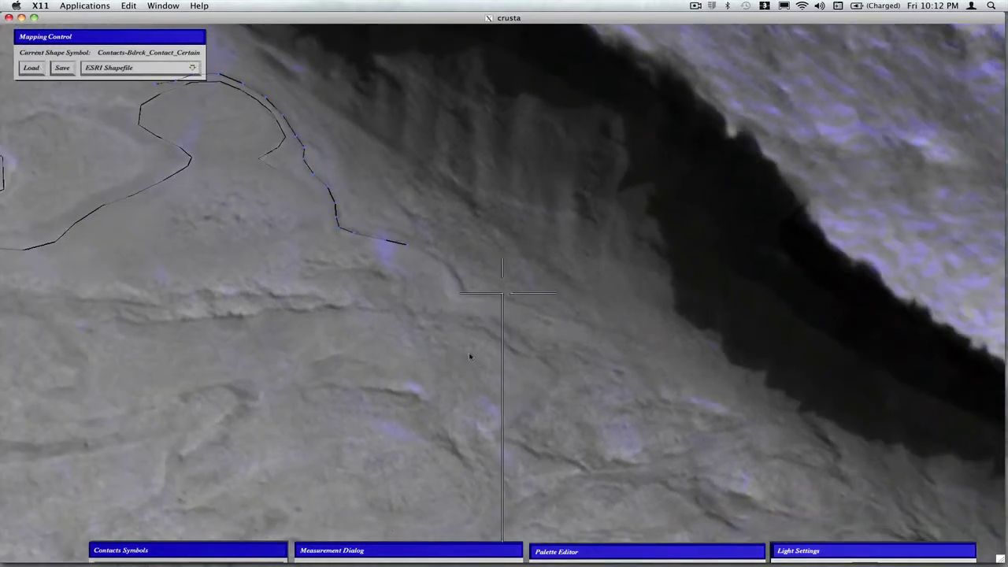
{"action": "scroll", "coordinate": [418, 276], "scroll_direction": "up", "scroll_amount": 3}
{"action": "scroll", "coordinate": [418, 275], "scroll_direction": "up", "scroll_amount": 2}
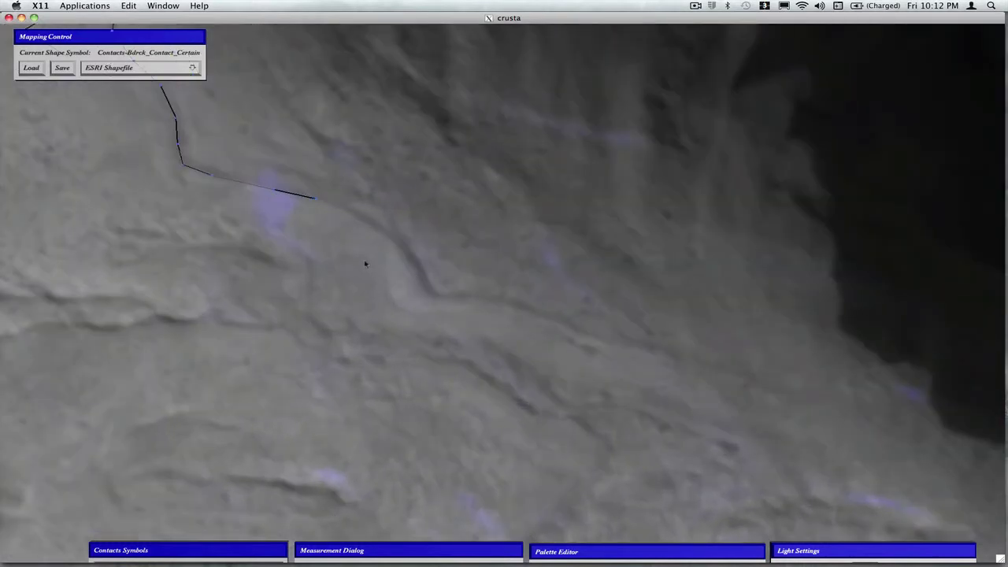
{"action": "scroll", "coordinate": [366, 263], "scroll_direction": "down", "scroll_amount": 2}
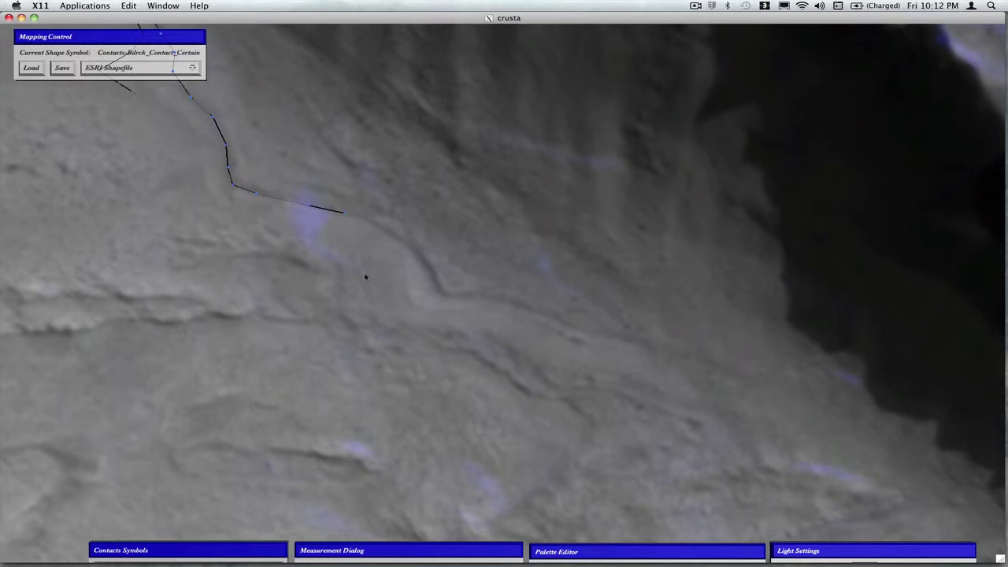
{"action": "scroll", "coordinate": [277, 268], "scroll_direction": "down", "scroll_amount": 2}
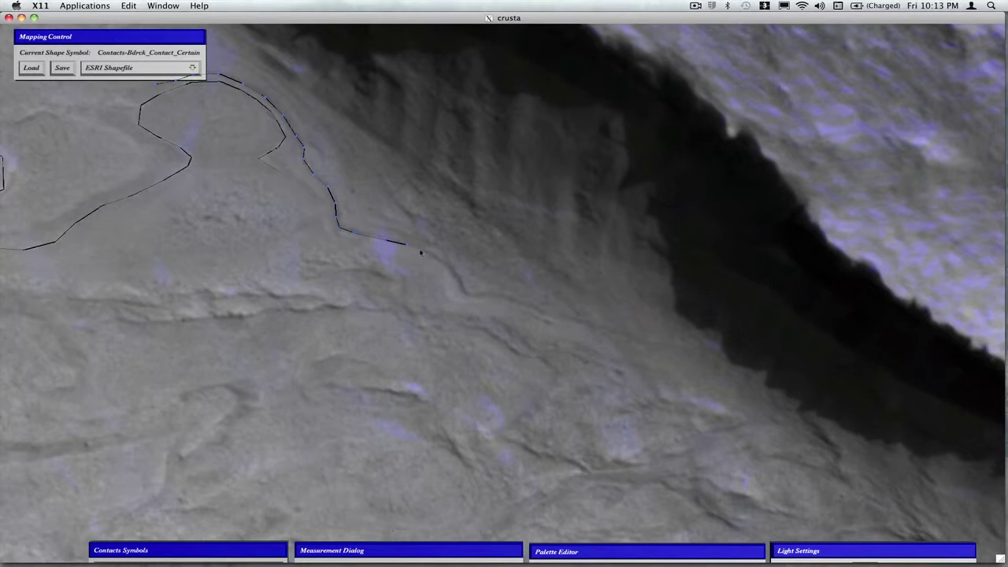
{"action": "scroll", "coordinate": [439, 268], "scroll_direction": "up", "scroll_amount": 3}
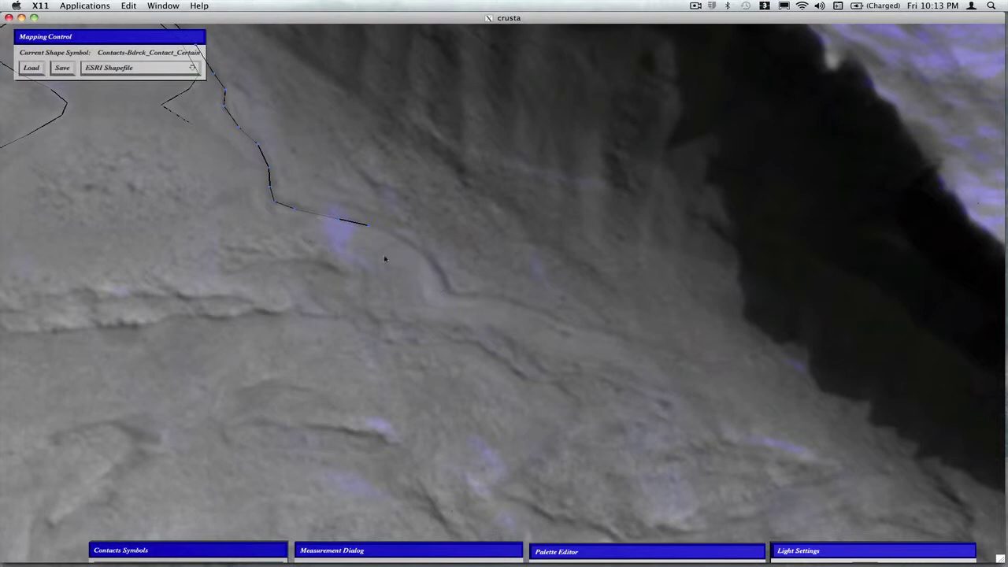
{"action": "left_click", "coordinate": [343, 237]}
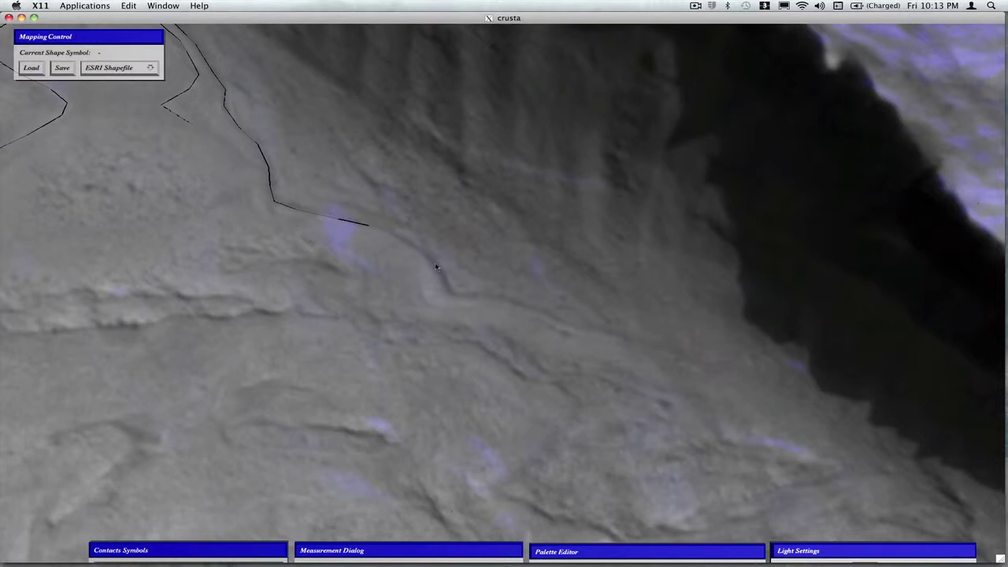
- Start a separate contact line past the fourth line's end, trace it around the dark-edged bend and along the layer, and deselect it
{"action": "left_click", "coordinate": [436, 267]}
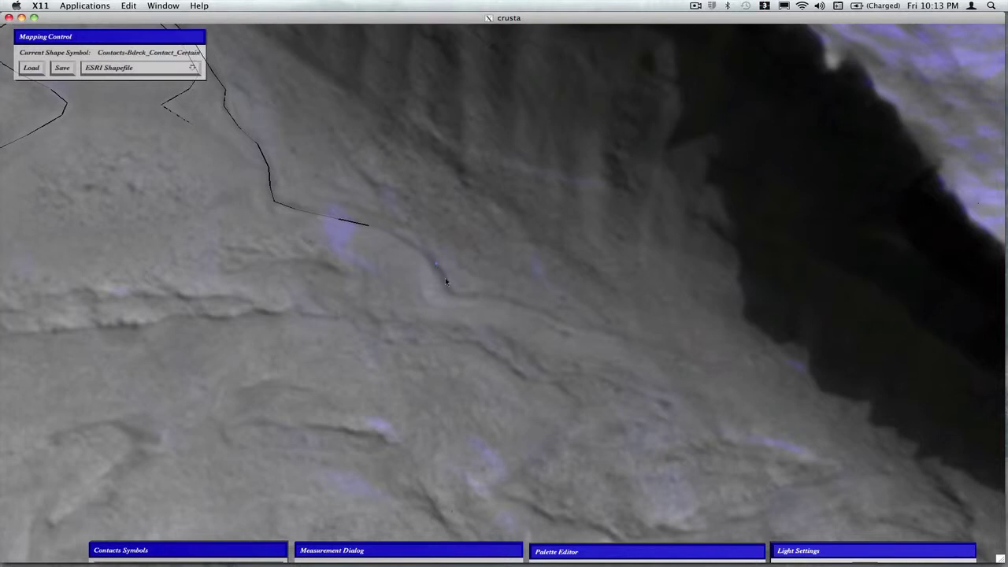
{"action": "mouse_move", "coordinate": [448, 287]}
{"action": "left_mouse_down"}
{"action": "mouse_move", "coordinate": [452, 297]}
{"action": "mouse_move", "coordinate": [510, 300]}
{"action": "mouse_move", "coordinate": [542, 314]}
{"action": "left_mouse_up"}
{"action": "left_click", "coordinate": [511, 301]}
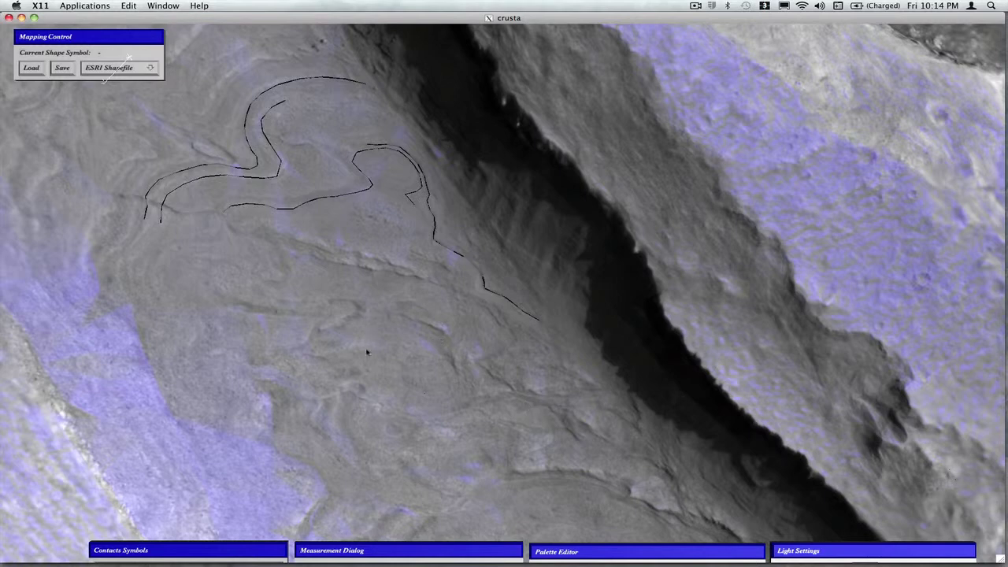
- Trace a new Bdrck_Contact_Certain line along the outer edge of the curved layer beyond the end of the uppermost mapped contact
{"action": "scroll", "coordinate": [366, 352], "scroll_direction": "down", "scroll_amount": 3}
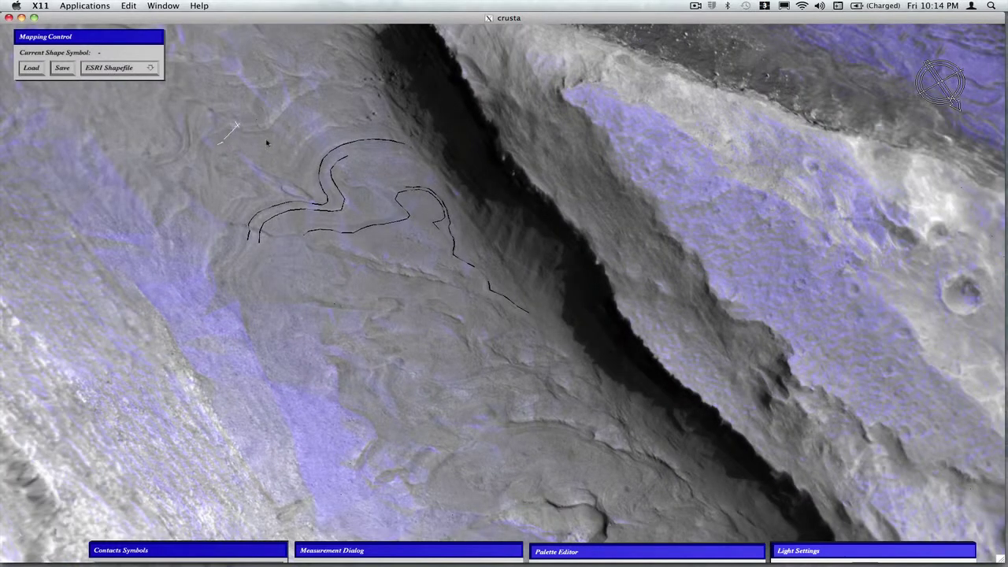
{"action": "middle_click_drag", "start_coordinate": [267, 142], "coordinate": [504, 294]}
{"action": "scroll", "coordinate": [512, 301], "scroll_direction": "up", "scroll_amount": 4}
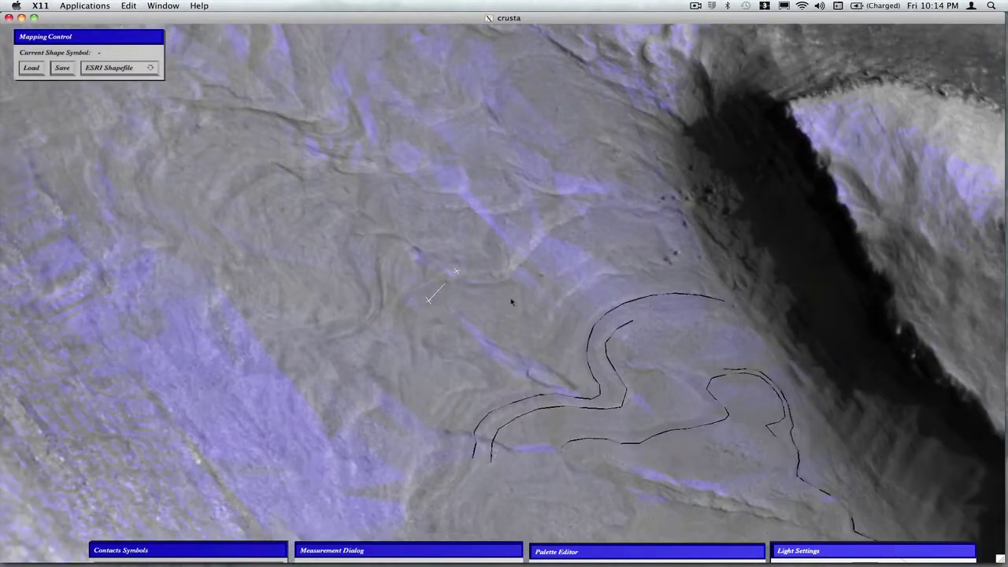
{"action": "scroll", "coordinate": [512, 300], "scroll_direction": "up", "scroll_amount": 2}
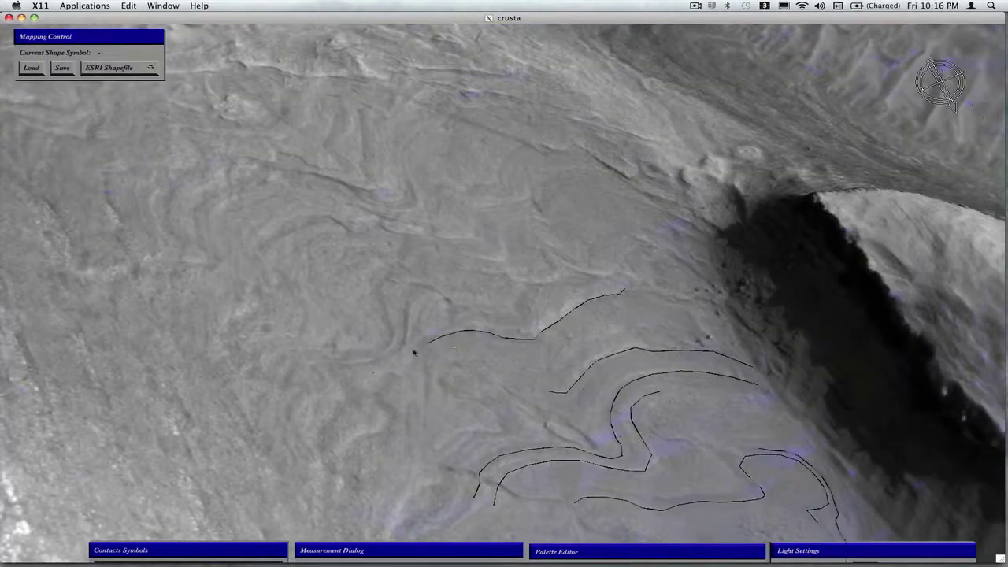
{"action": "middle_click_drag", "start_coordinate": [463, 349], "coordinate": [499, 292]}
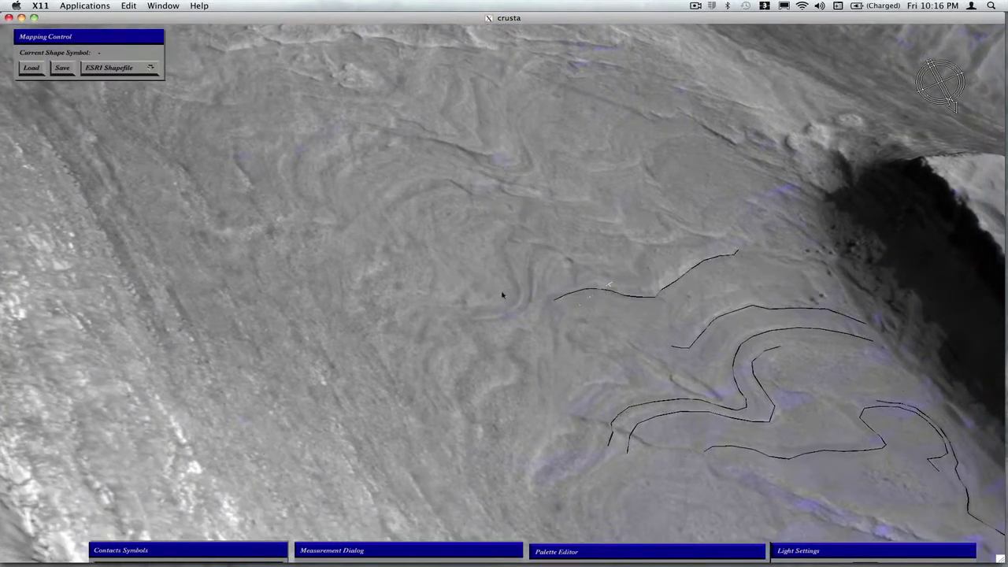
{"action": "scroll", "coordinate": [507, 299], "scroll_direction": "up", "scroll_amount": 5}
{"action": "scroll", "coordinate": [507, 298], "scroll_direction": "up", "scroll_amount": 2}
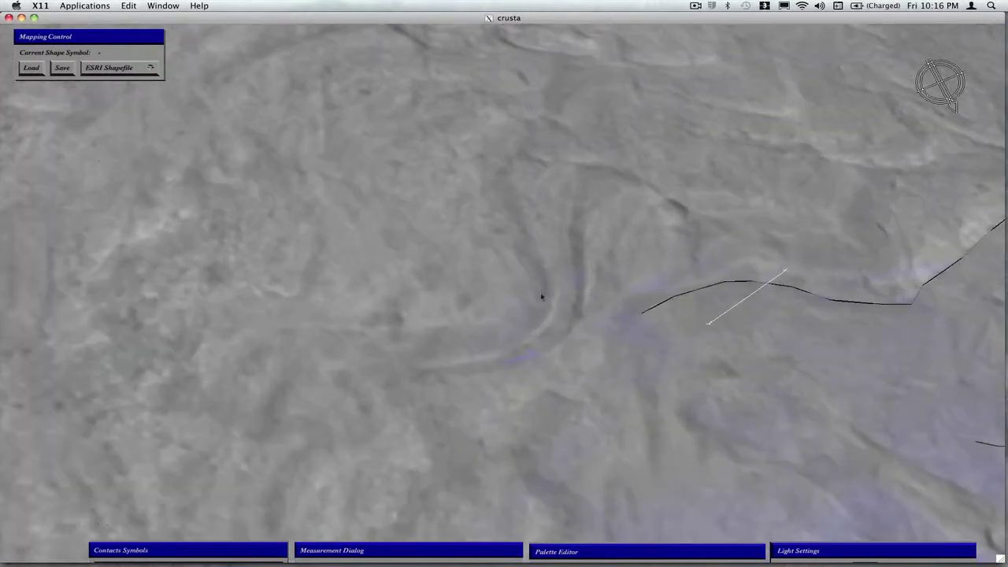
{"action": "left_click", "coordinate": [476, 375]}
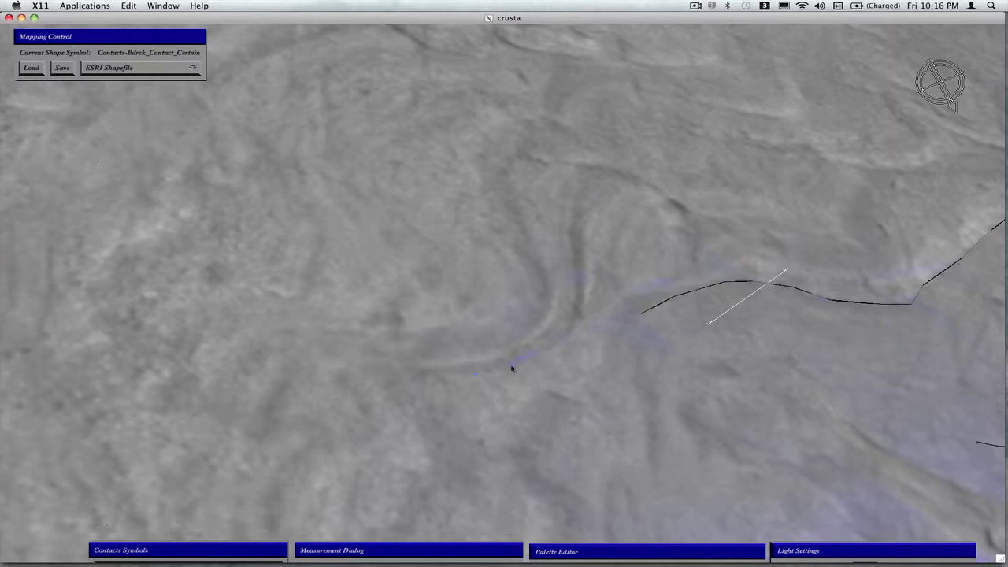
{"action": "left_click", "coordinate": [511, 369]}
{"action": "left_click", "coordinate": [546, 356]}
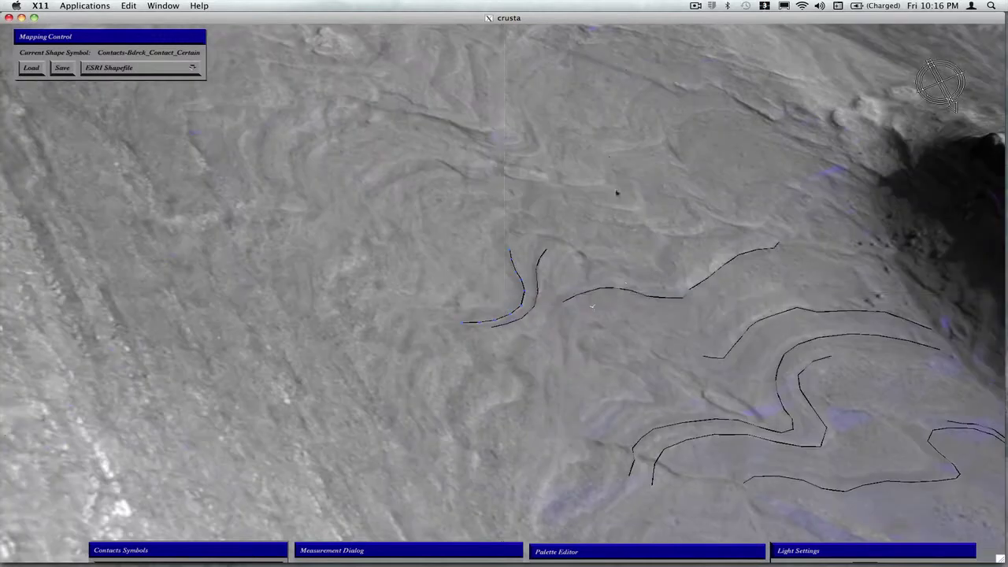
{"action": "middle_click_drag", "start_coordinate": [600, 227], "coordinate": [510, 366]}
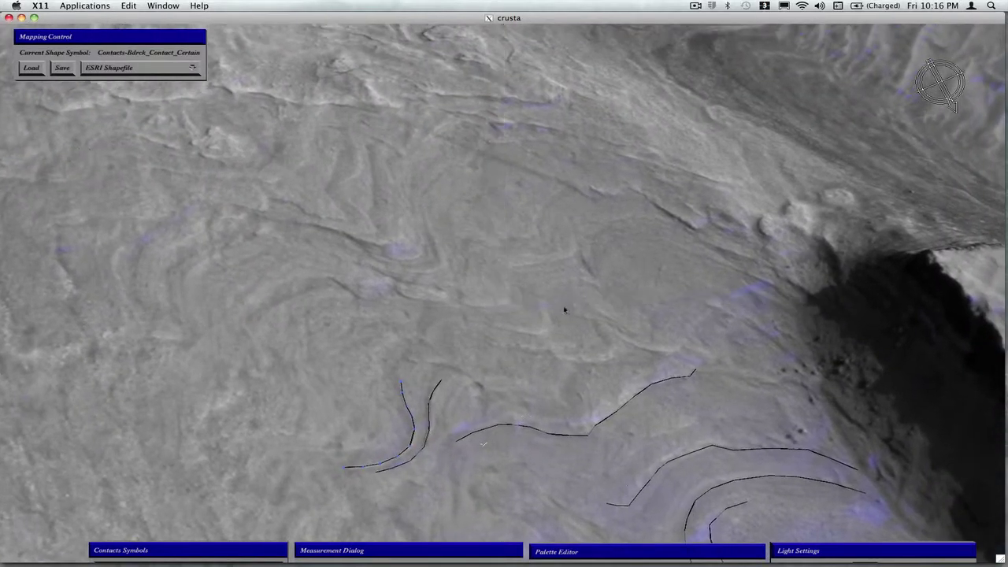
{"action": "scroll", "coordinate": [564, 310], "scroll_direction": "up", "scroll_amount": 2}
{"action": "scroll", "coordinate": [563, 310], "scroll_direction": "up", "scroll_amount": 5}
{"action": "scroll", "coordinate": [599, 354], "scroll_direction": "up", "scroll_amount": 3}
{"action": "scroll", "coordinate": [599, 354], "scroll_direction": "down", "scroll_amount": 4}
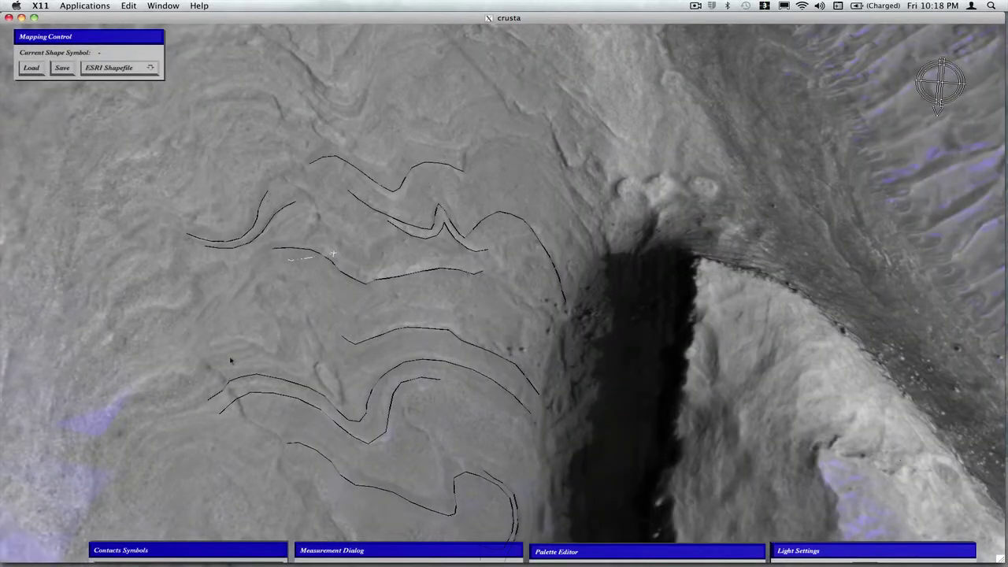
- Trace a short contact line on the layer beside the fracture, just outside the first fold line, delete its stray point, and deselect it
{"action": "mouse_move", "coordinate": [318, 318]}
{"action": "left_mouse_down"}
{"action": "mouse_move", "coordinate": [504, 263]}
{"action": "mouse_move", "coordinate": [515, 247]}
{"action": "left_mouse_up"}
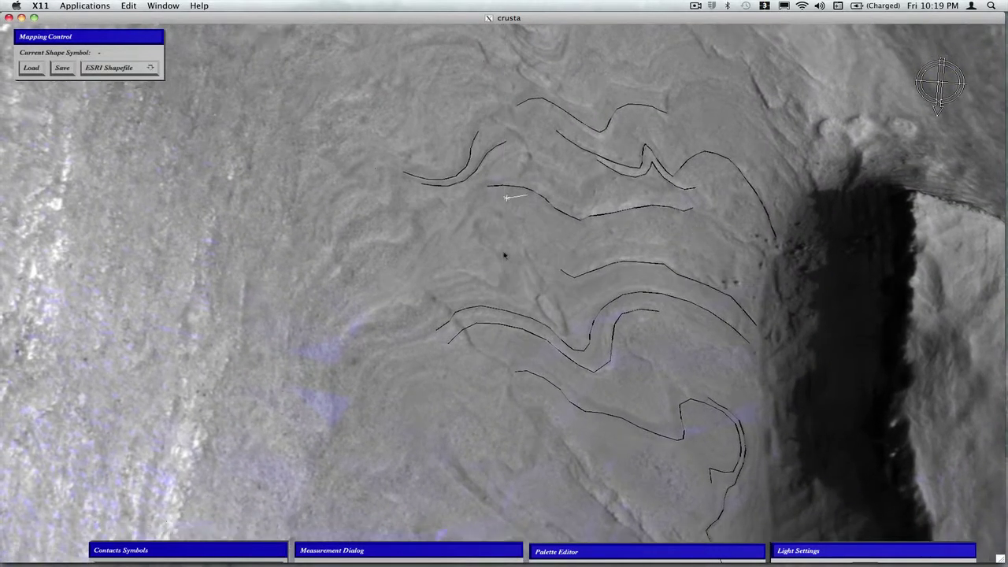
{"action": "left_click", "coordinate": [413, 308]}
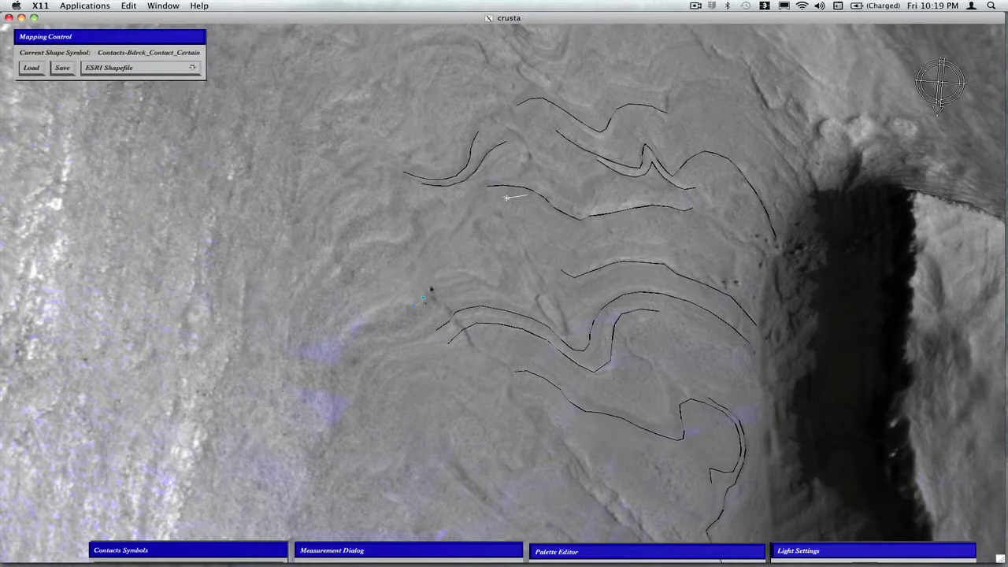
{"action": "left_click", "coordinate": [439, 290]}
{"action": "left_click", "coordinate": [475, 281]}
{"action": "left_click", "coordinate": [432, 280]}
{"action": "key", "text": "Delete"}
{"action": "left_click", "coordinate": [411, 278]}
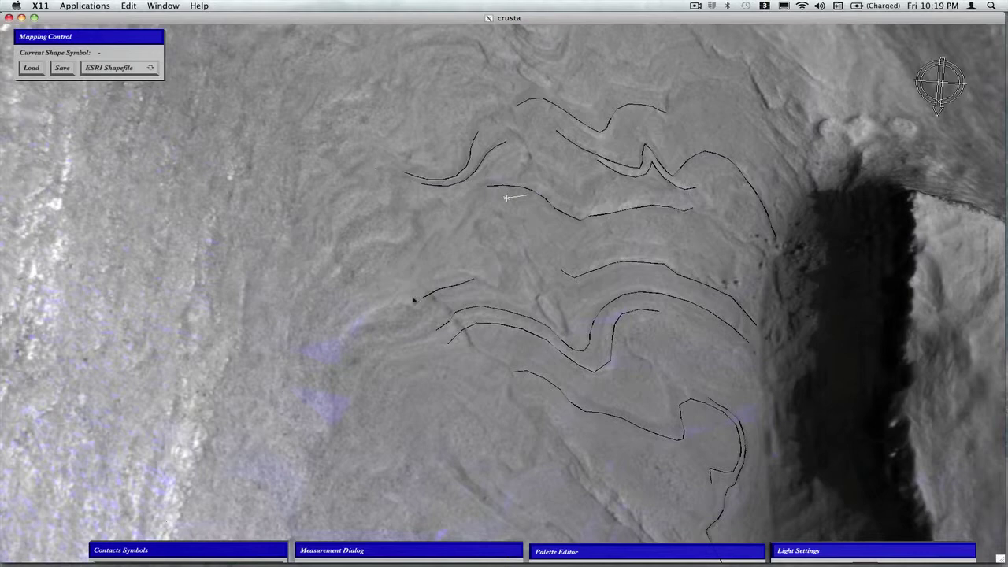
- Trace another contact line alongside the short one, around the sharp trough and up the next limb to its curled end, and deselect it
{"action": "left_click", "coordinate": [414, 300]}
{"action": "mouse_move", "coordinate": [415, 296]}
{"action": "left_mouse_down"}
{"action": "mouse_move", "coordinate": [464, 275]}
{"action": "mouse_move", "coordinate": [499, 286]}
{"action": "mouse_move", "coordinate": [505, 268]}
{"action": "mouse_move", "coordinate": [479, 218]}
{"action": "left_mouse_up"}
{"action": "left_click", "coordinate": [478, 234]}
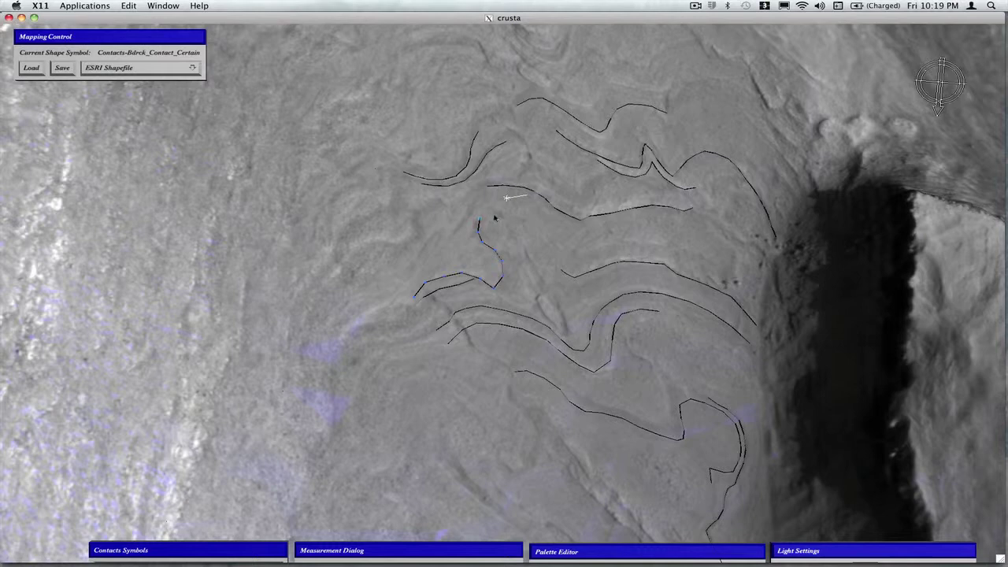
{"action": "left_click", "coordinate": [494, 214]}
{"action": "left_click", "coordinate": [523, 281]}
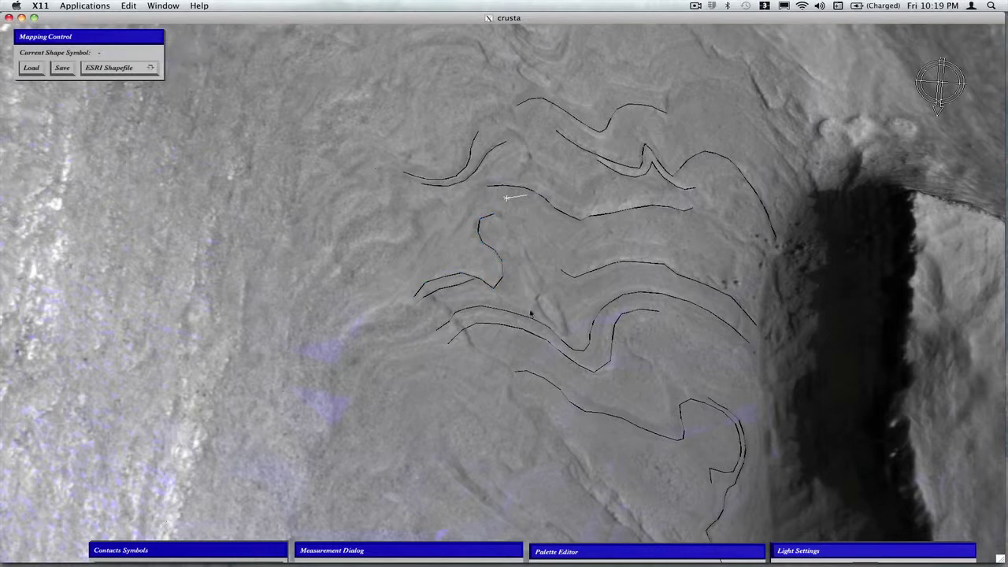
- Remove the last point from the curled end of the newest contact line and deselect the line
{"action": "left_click", "coordinate": [486, 223]}
{"action": "key", "text": "Delete"}
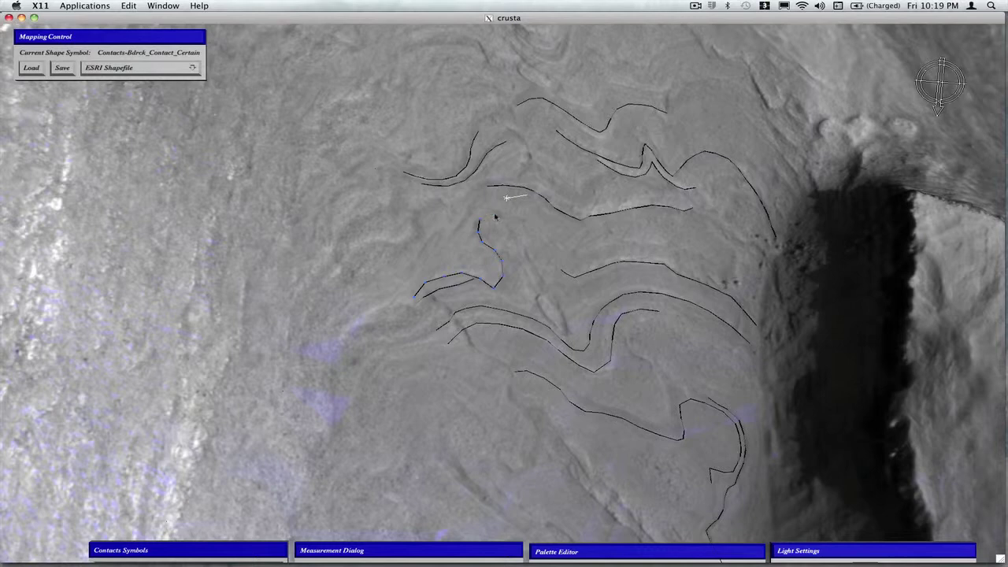
{"action": "scroll", "coordinate": [506, 249], "scroll_direction": "down", "scroll_amount": 3}
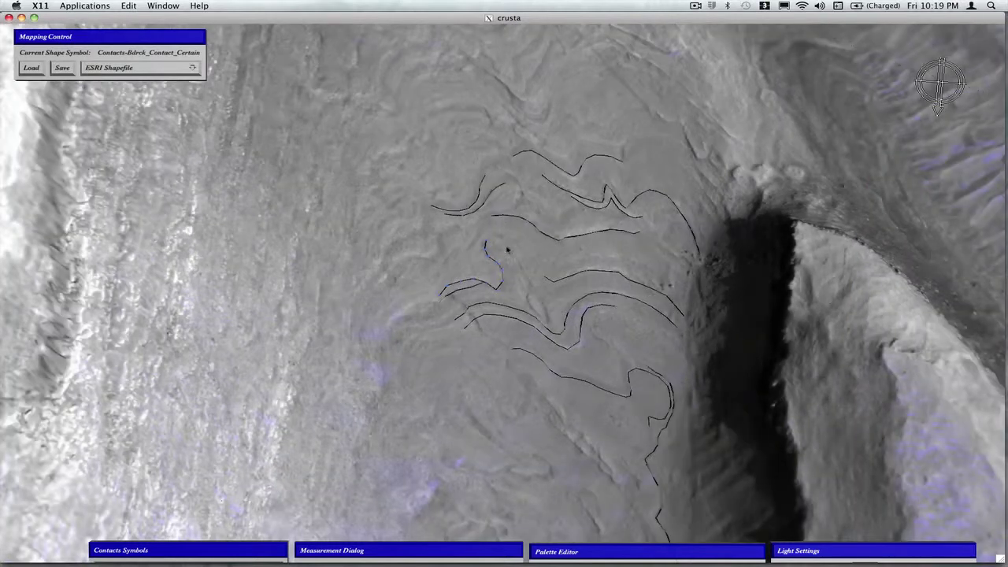
{"action": "left_click", "coordinate": [524, 262]}
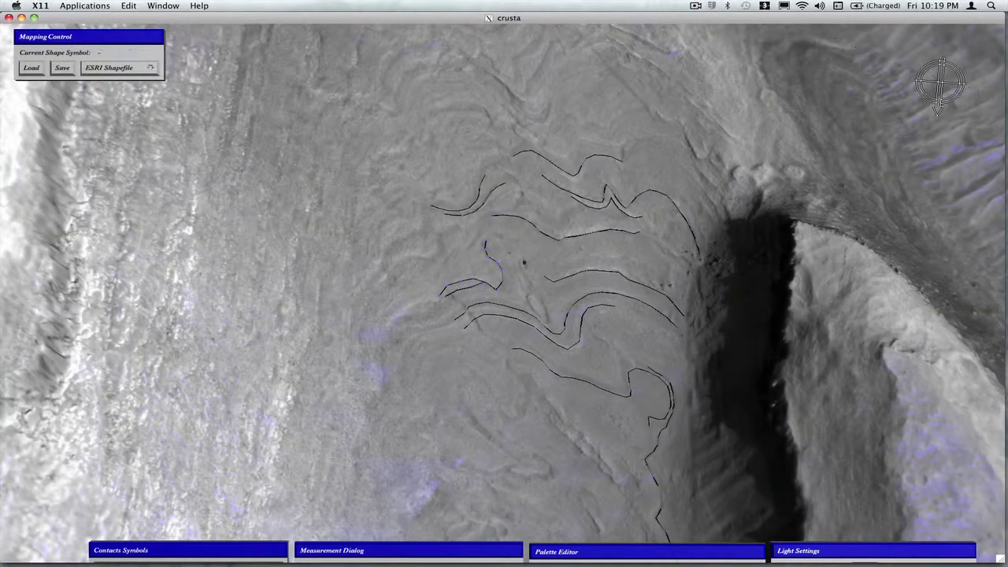
- Save the mapped contact lines in ESRI Shapefile format
{"action": "left_click", "coordinate": [61, 69]}
{"action": "scroll", "coordinate": [555, 321], "scroll_direction": "down", "scroll_amount": 4}
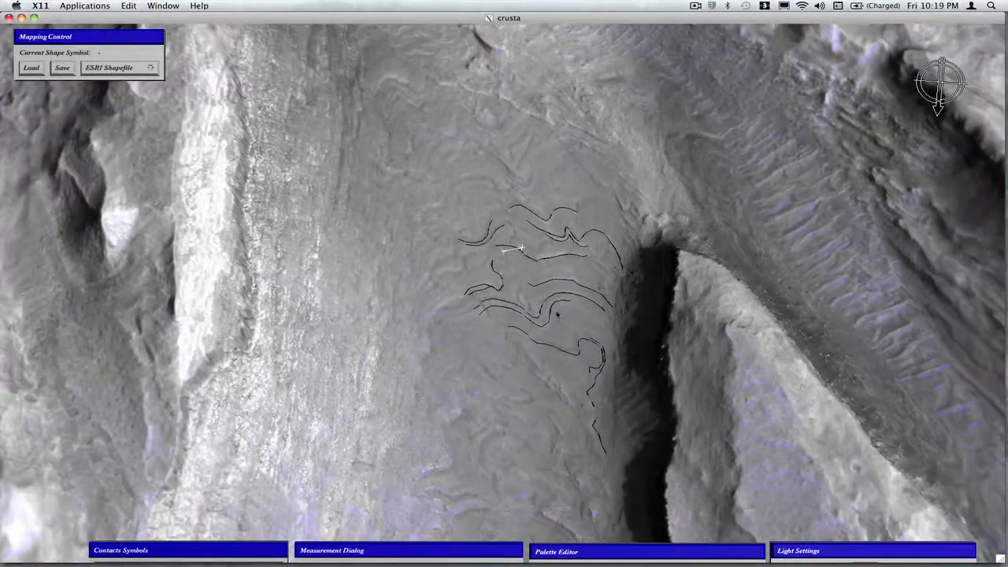